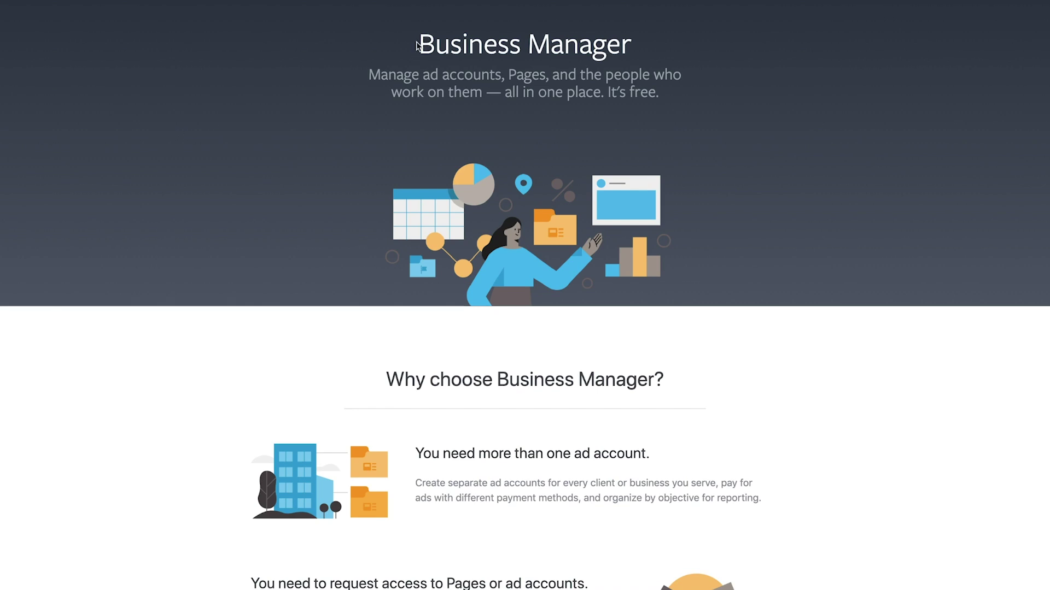
Highlight the Business Manager heading, then switch to the Ads Manager Campaigns table.
left_click_drag(419, 44, 697, 57)
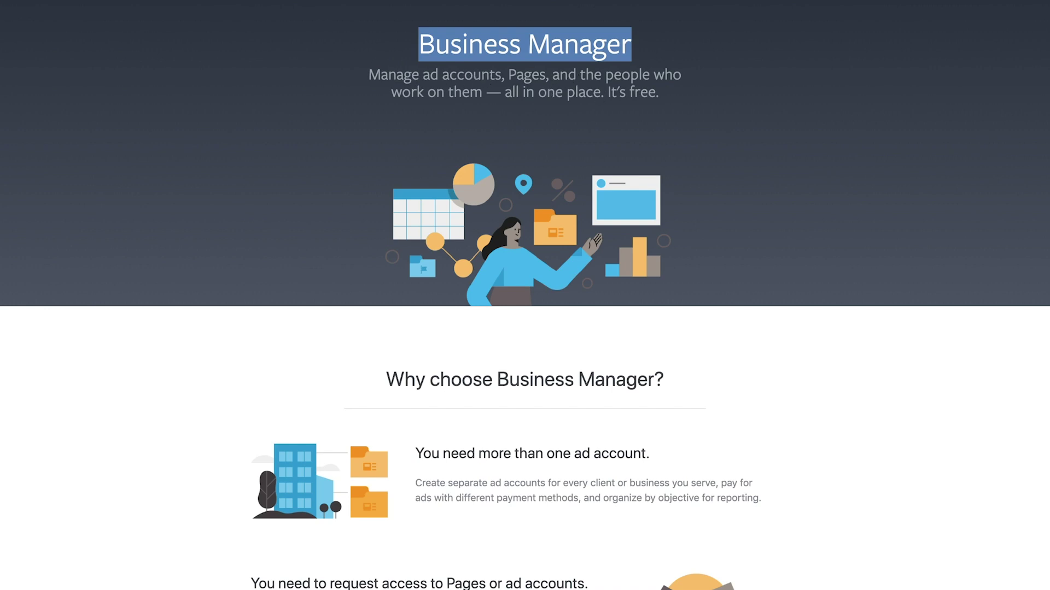
left_click(110, 13)
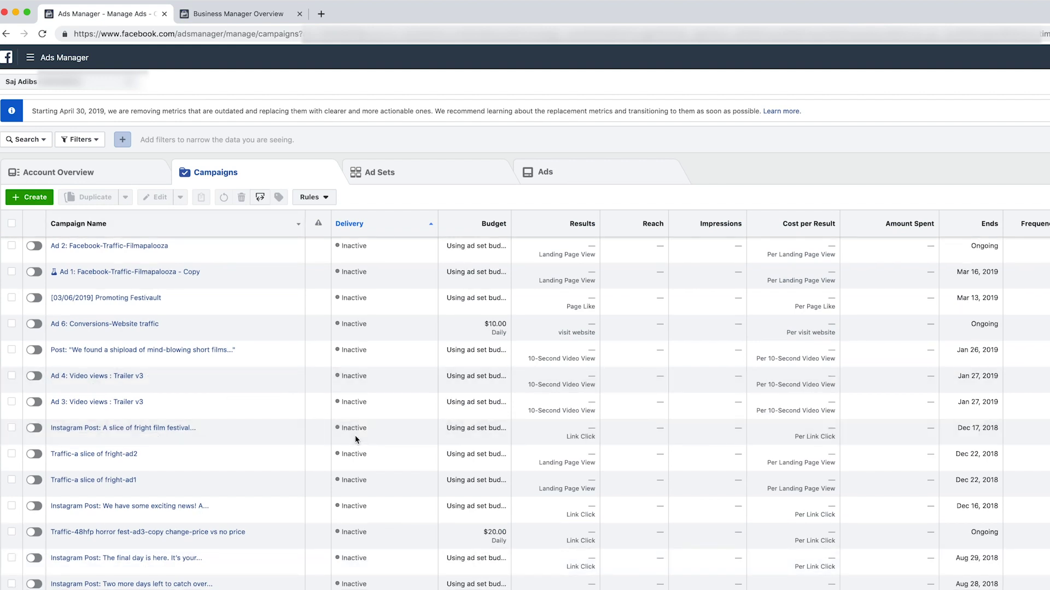
Scroll through the past campaigns in Ads Manager, then switch to the Business Manager tab.
scroll(355, 435, "down", 5)
scroll(356, 435, "up", 5)
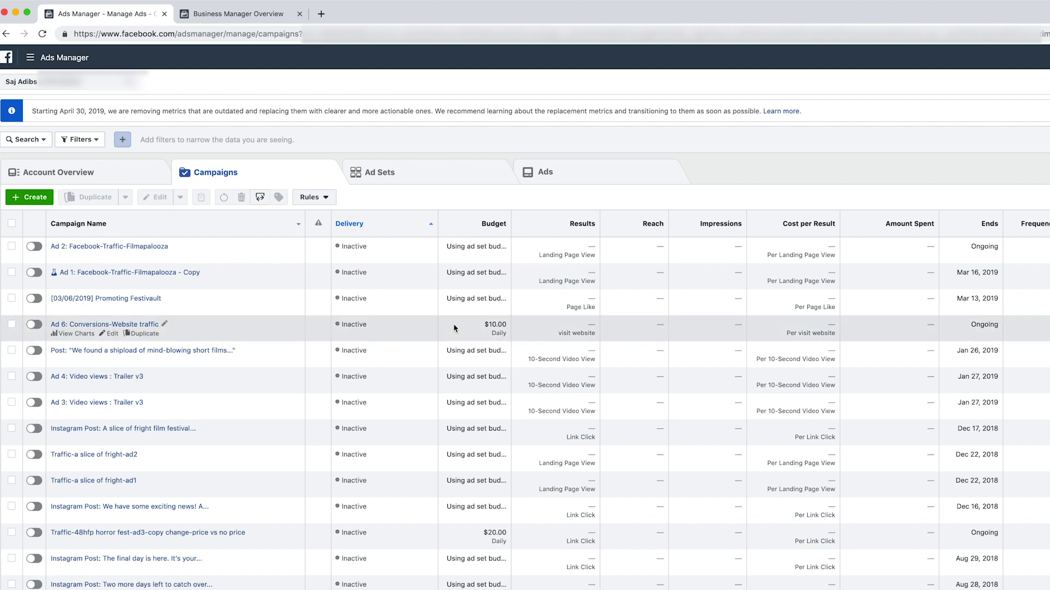
left_click(218, 14)
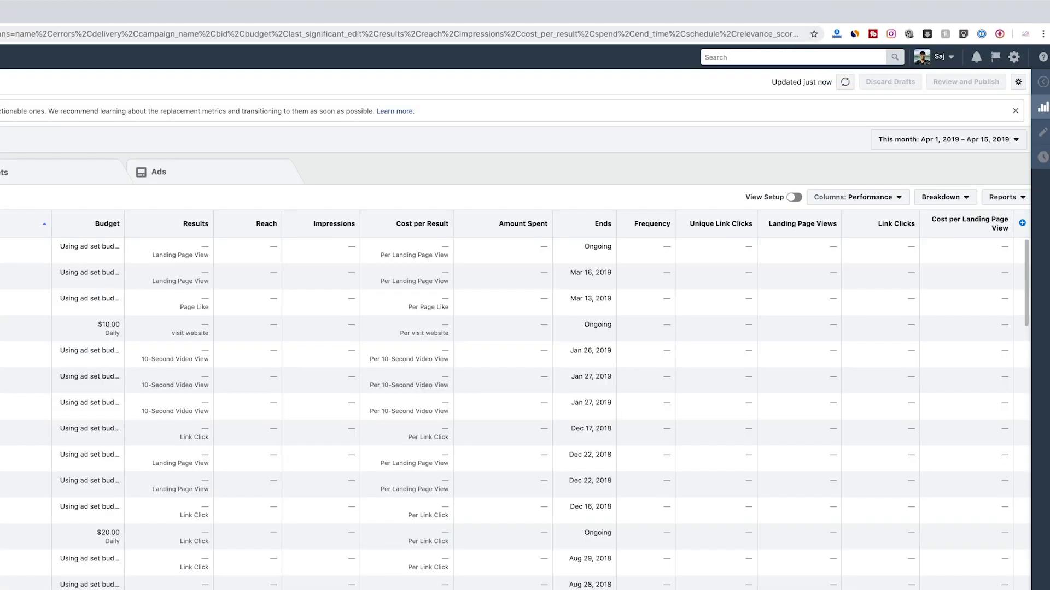
Read through the Business Manager page's reasons to use it, then return to the overview.
scroll(513, 414, "down", 10)
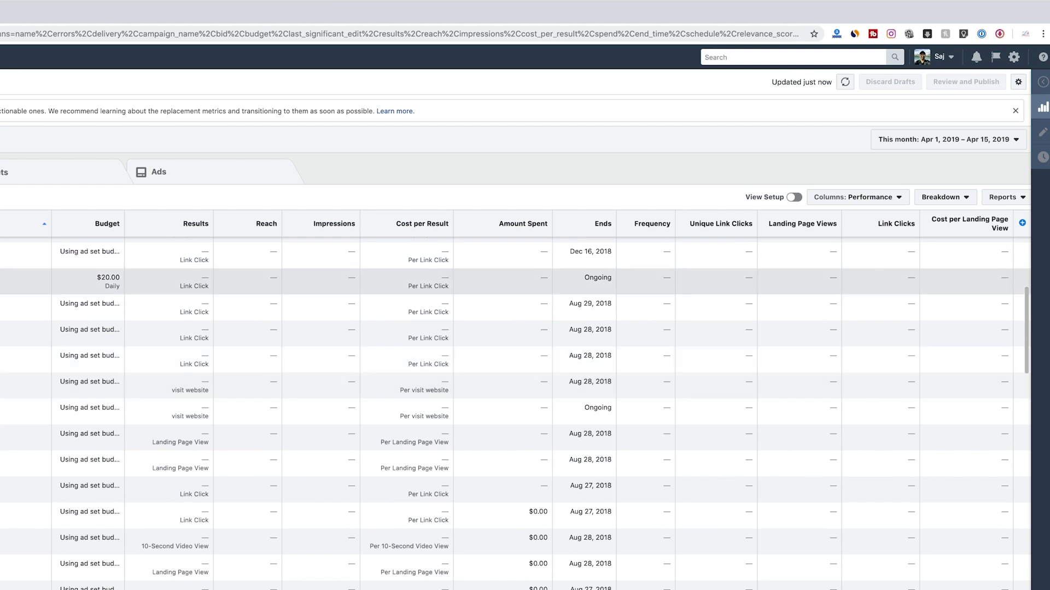
scroll(514, 414, "down", 2)
scroll(514, 414, "down", 3)
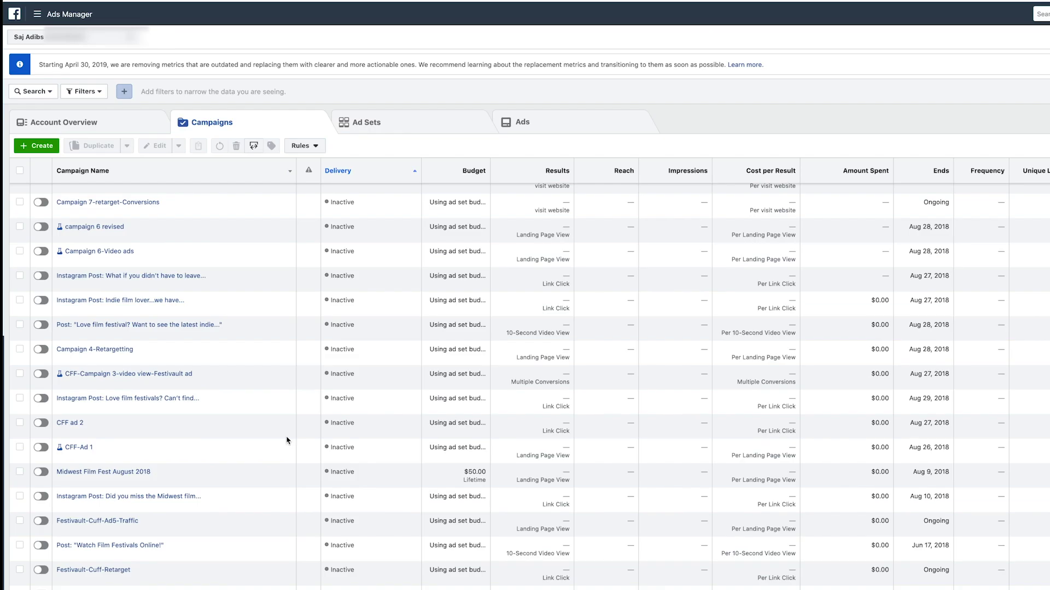
scroll(287, 441, "down", 5)
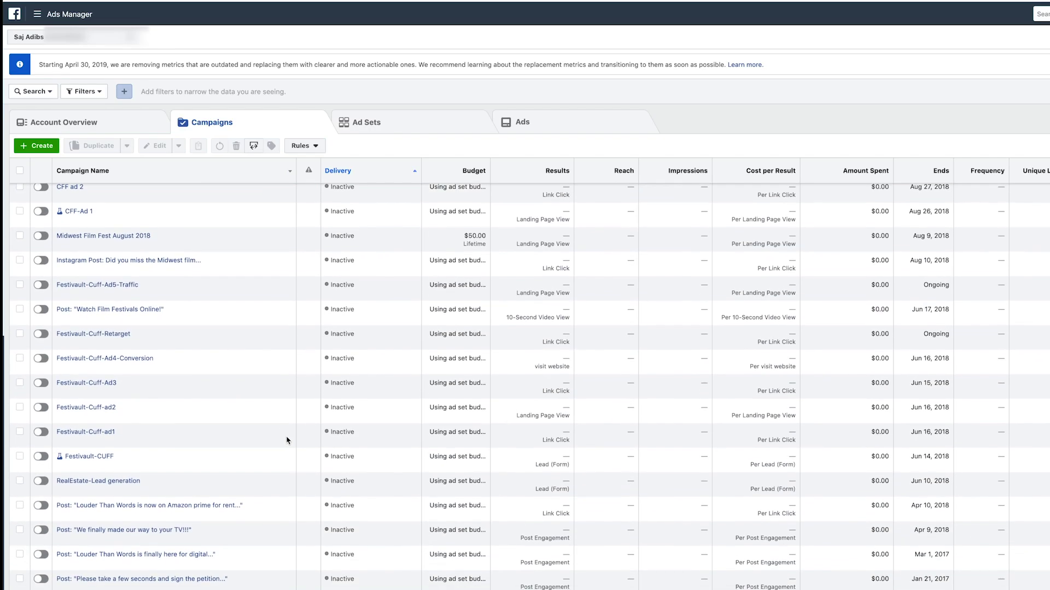
scroll(267, 424, "up", 8)
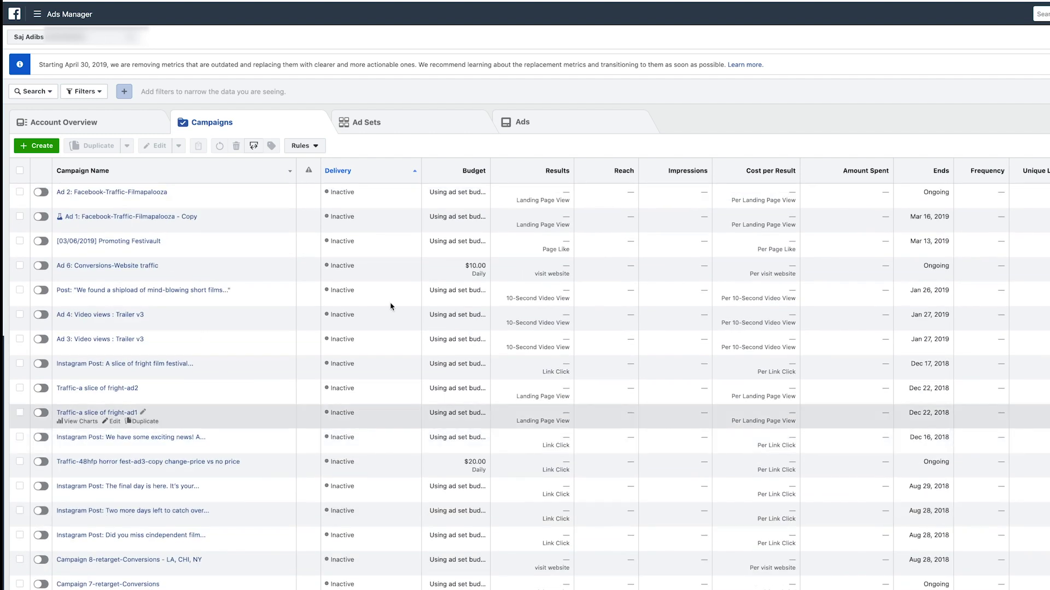
scroll(234, 427, "down", 1)
scroll(206, 324, "down", 5)
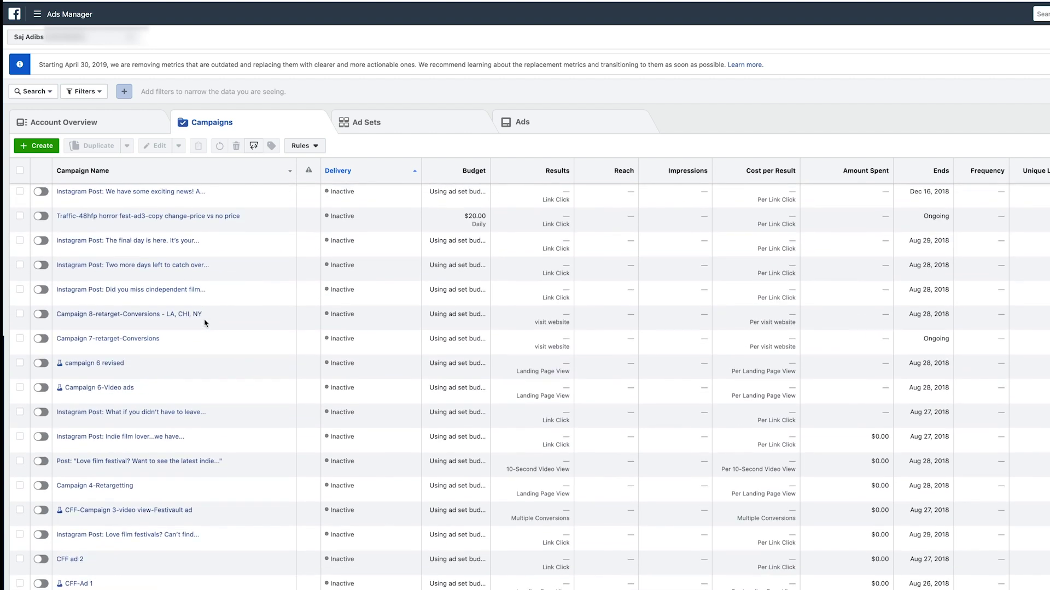
scroll(206, 323, "up", 5)
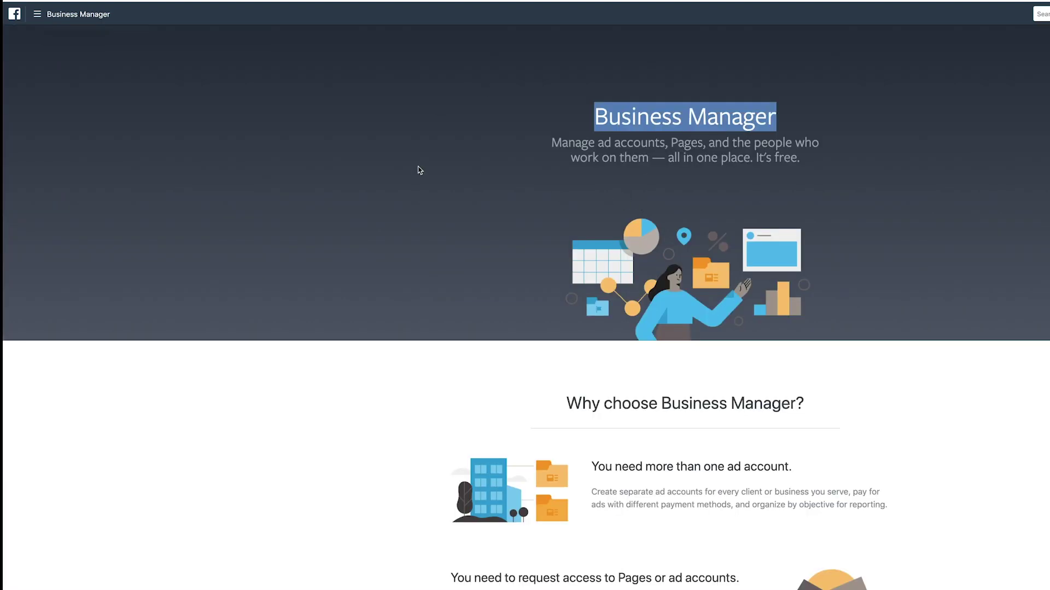
left_click(404, 167)
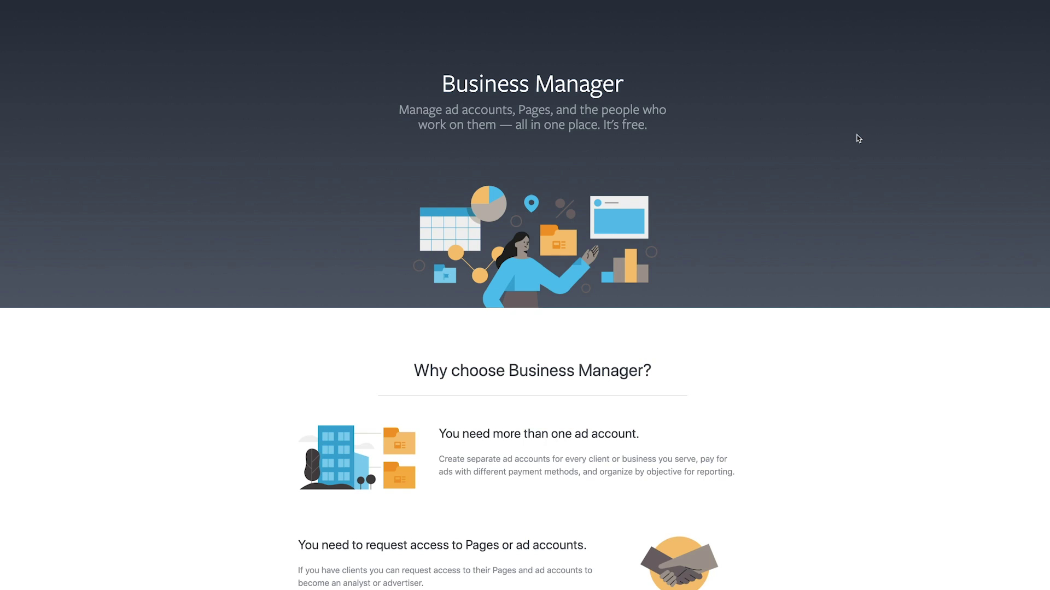
Start a new business account from the business.facebook.com page with Create Account.
scroll(857, 139, "down", 7)
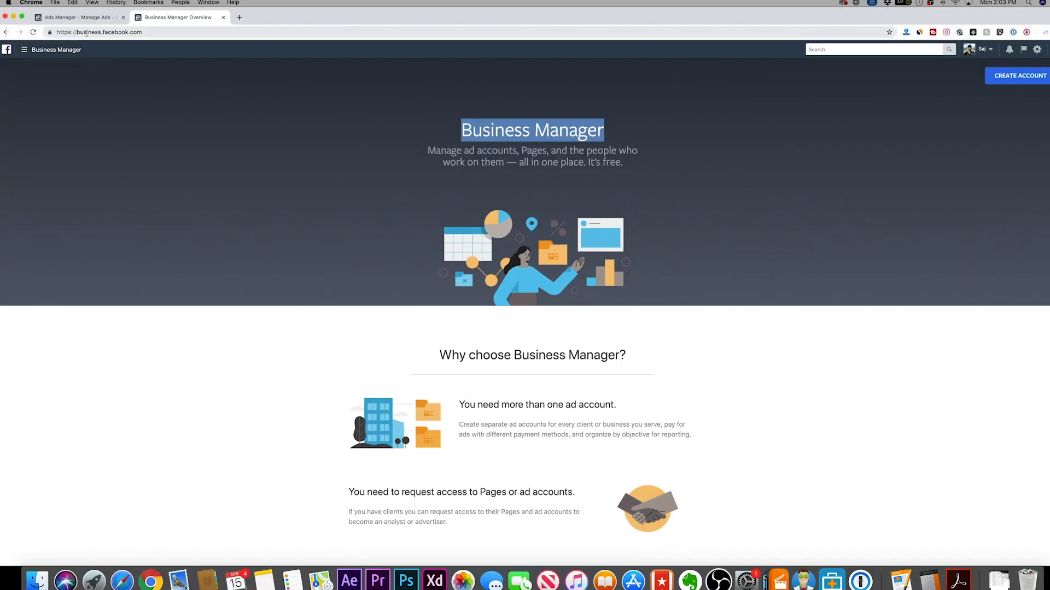
left_click(159, 32)
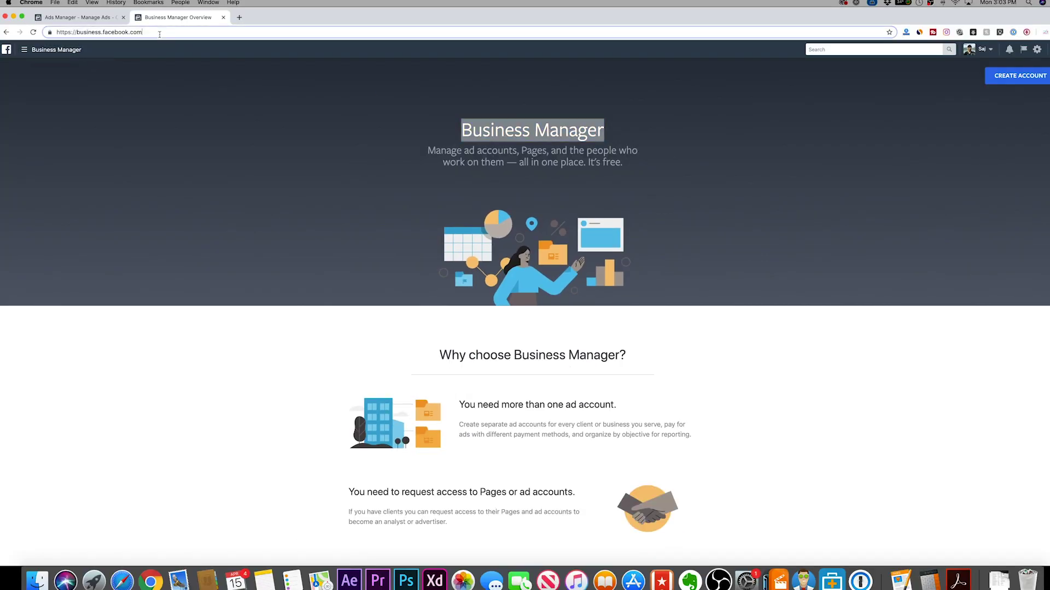
left_click(730, 191)
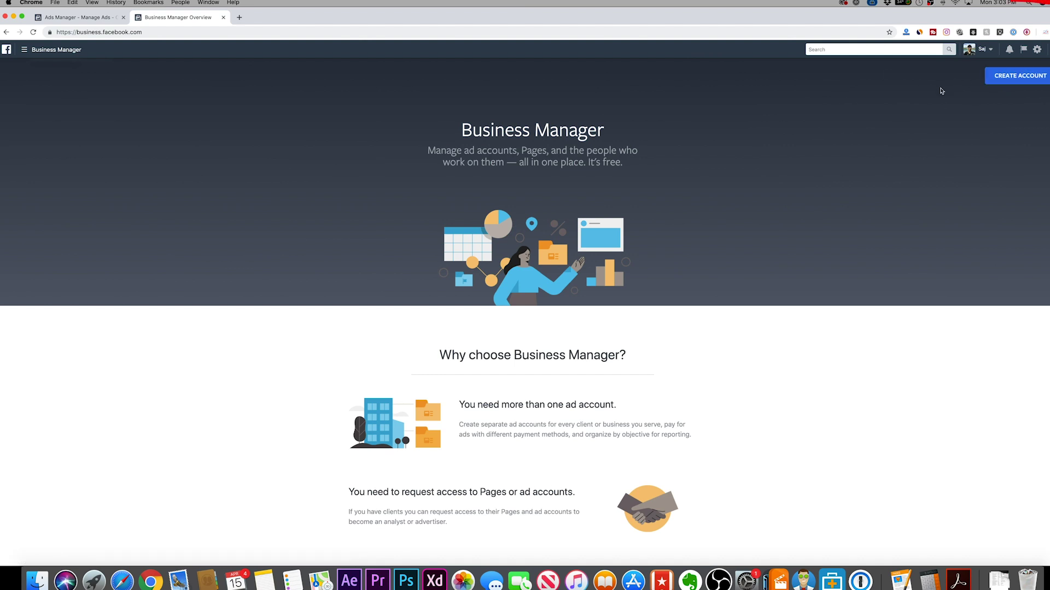
left_click(1012, 78)
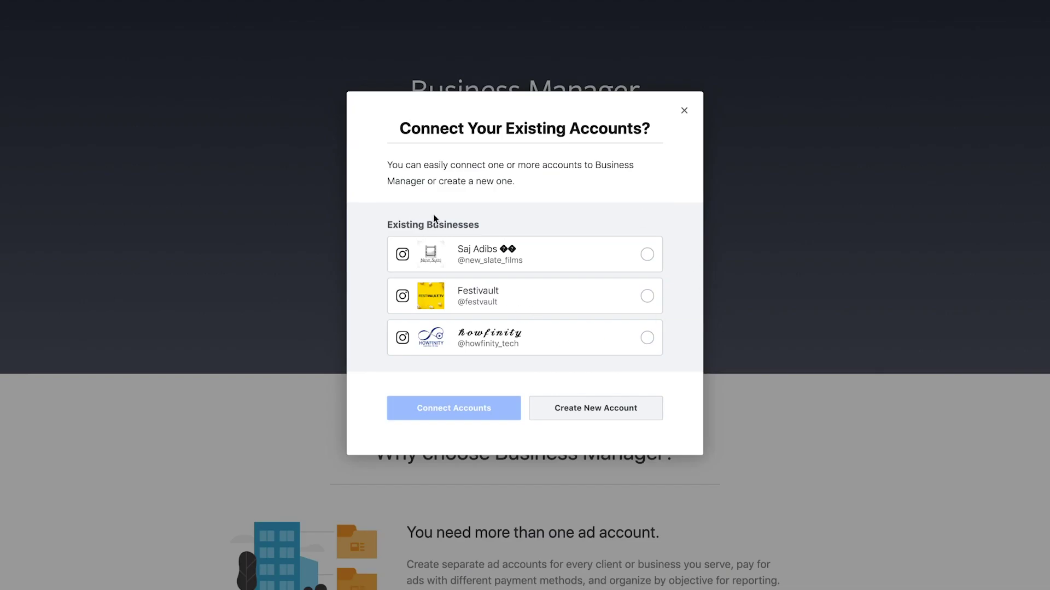
Create a brand-new business named Howfinity and enter the business email address.
left_click(580, 410)
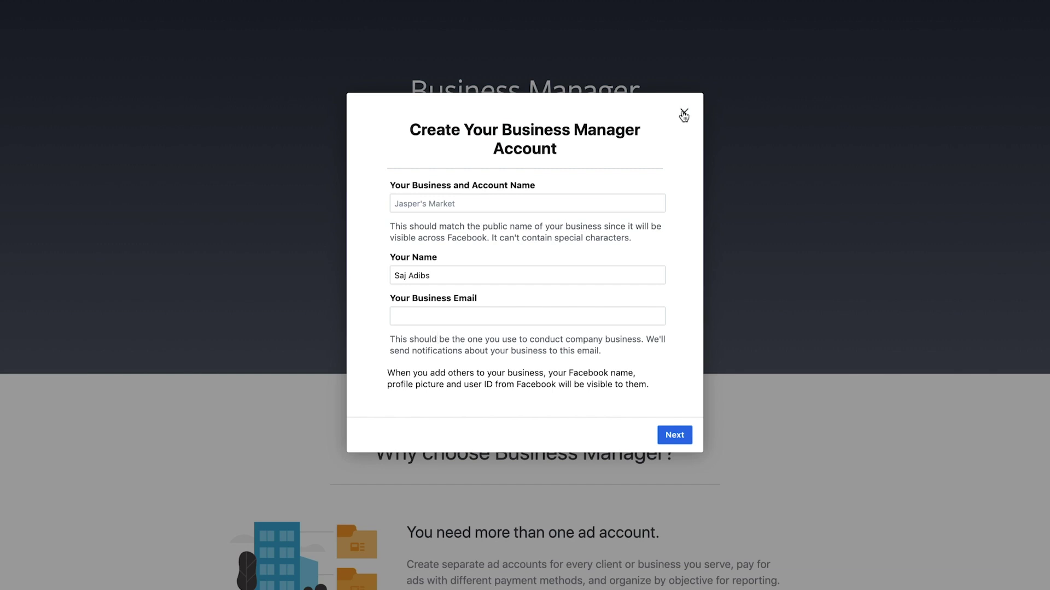
left_click(435, 199)
type("Howfinity")
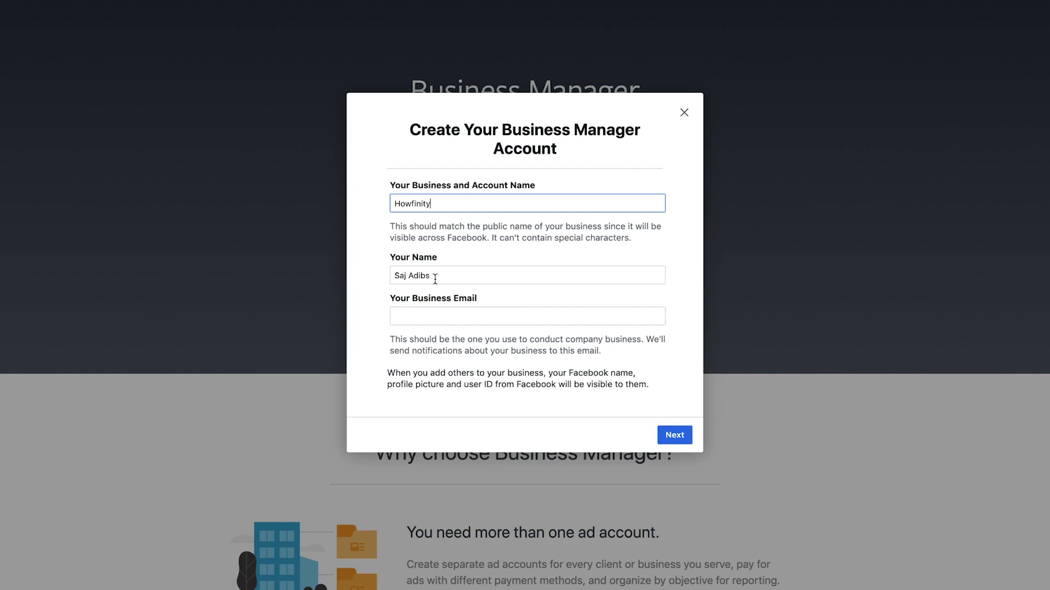
left_click(403, 317)
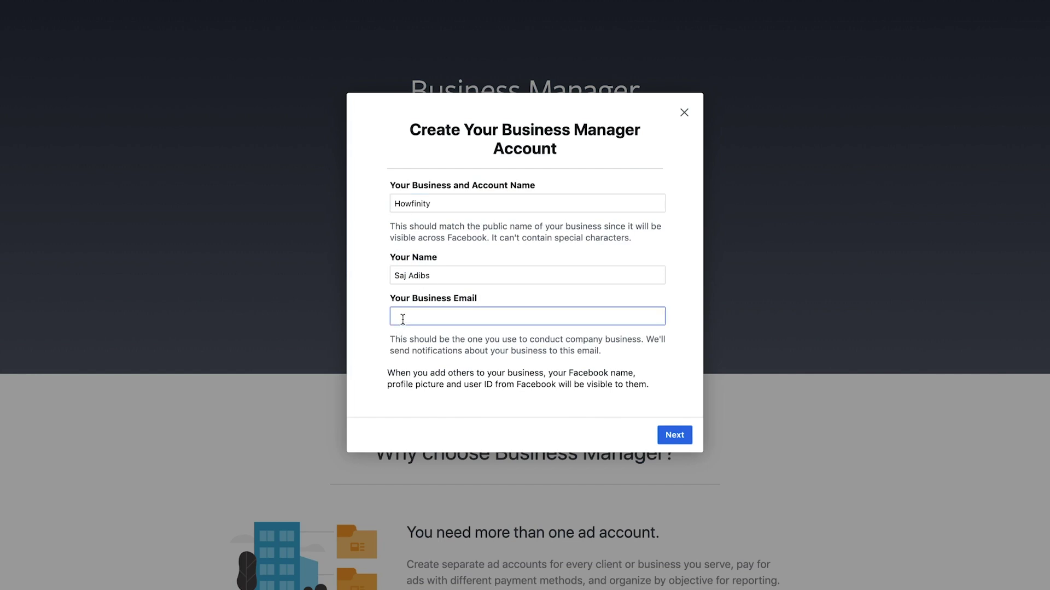
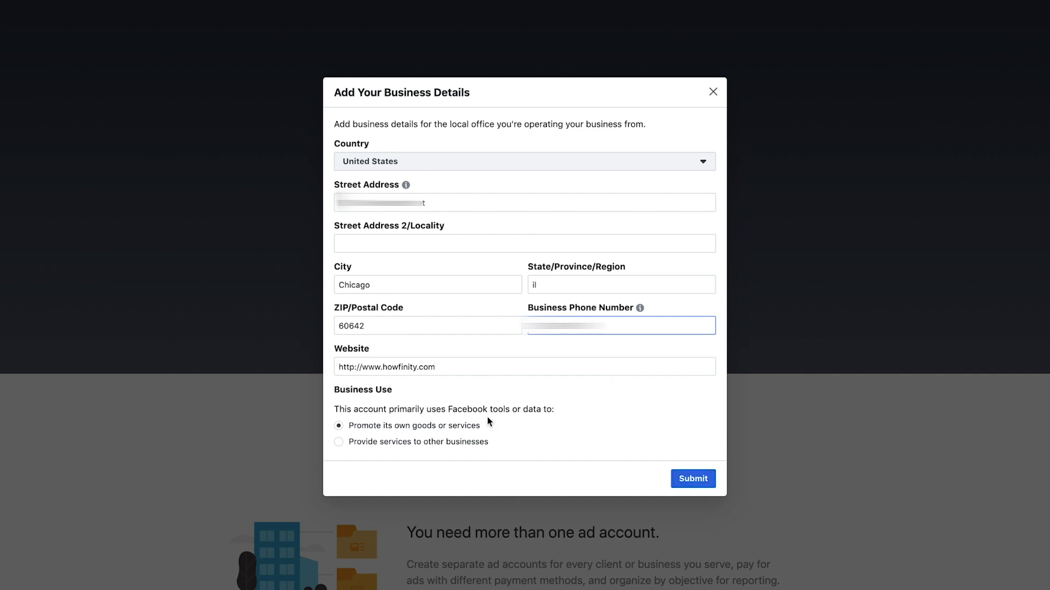
Submit the Add Your Business Details form for Howfinity.
left_click(689, 486)
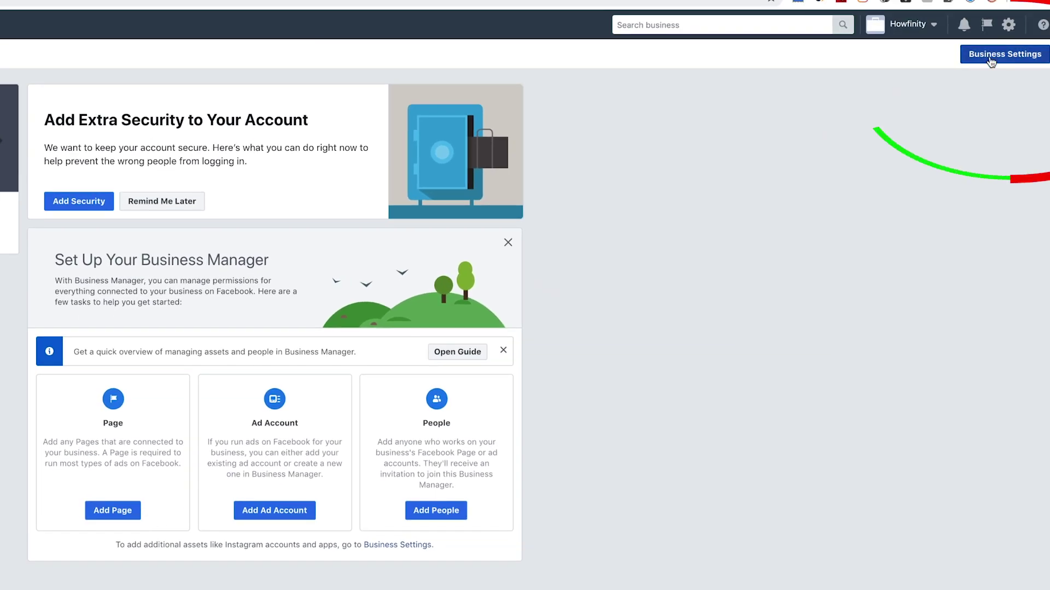
Browse the business settings' Pages and Ad Accounts sections, ending on the Pages list.
left_click(989, 54)
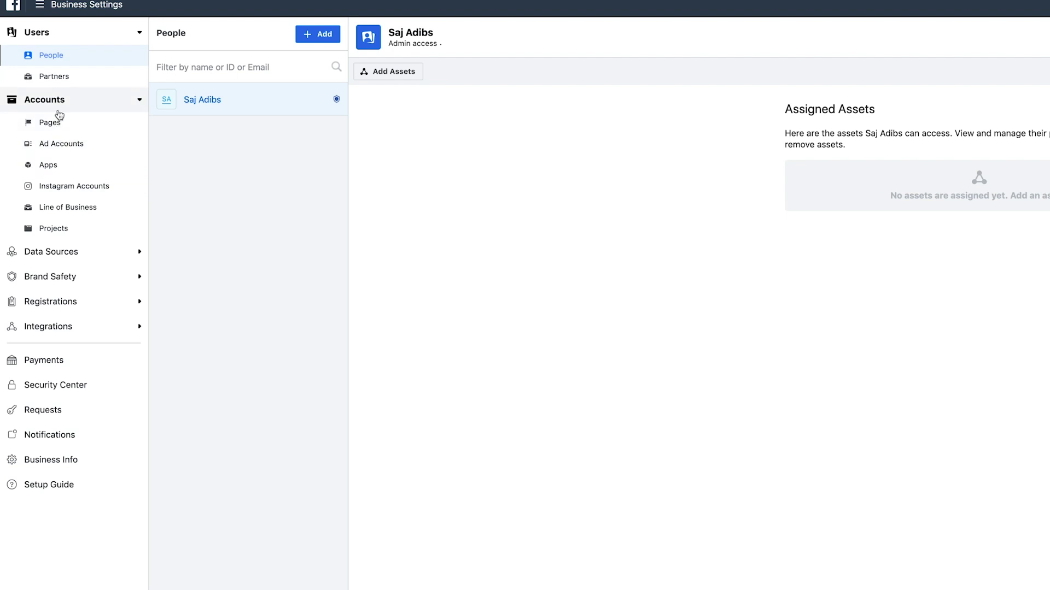
left_click(63, 124)
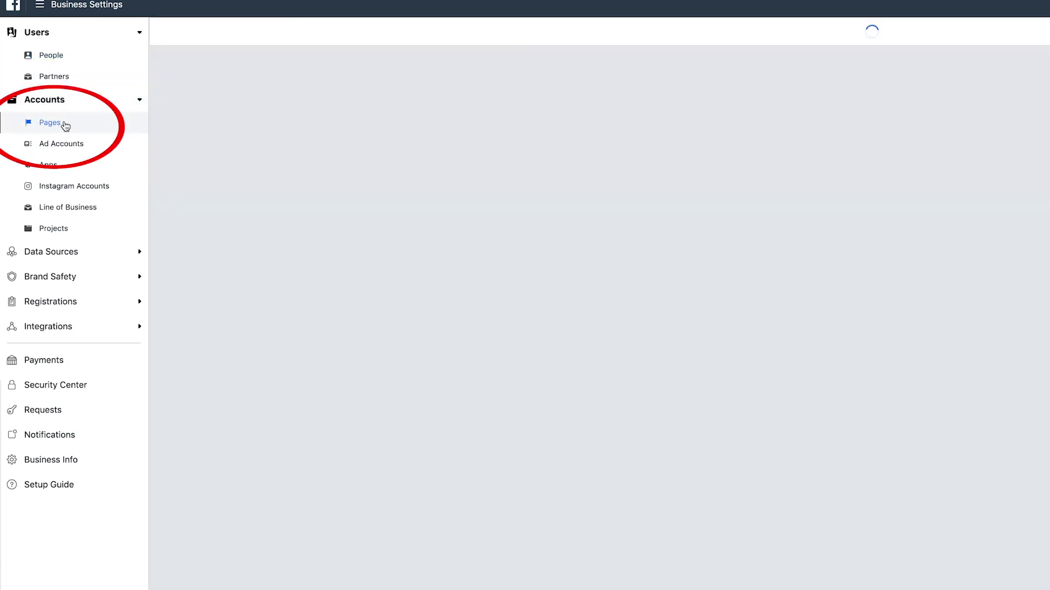
left_click(64, 144)
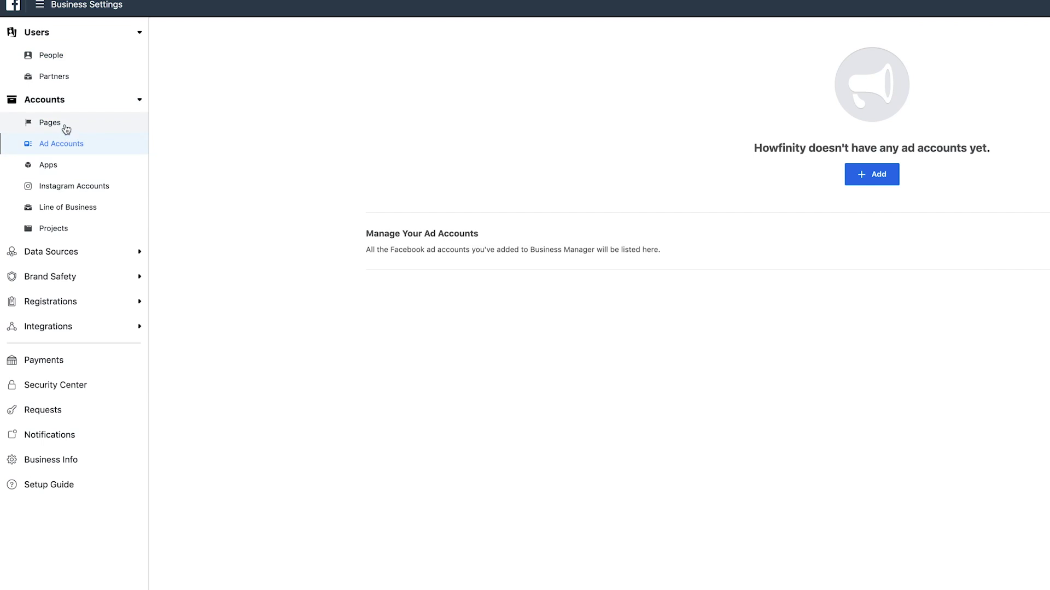
left_click(61, 127)
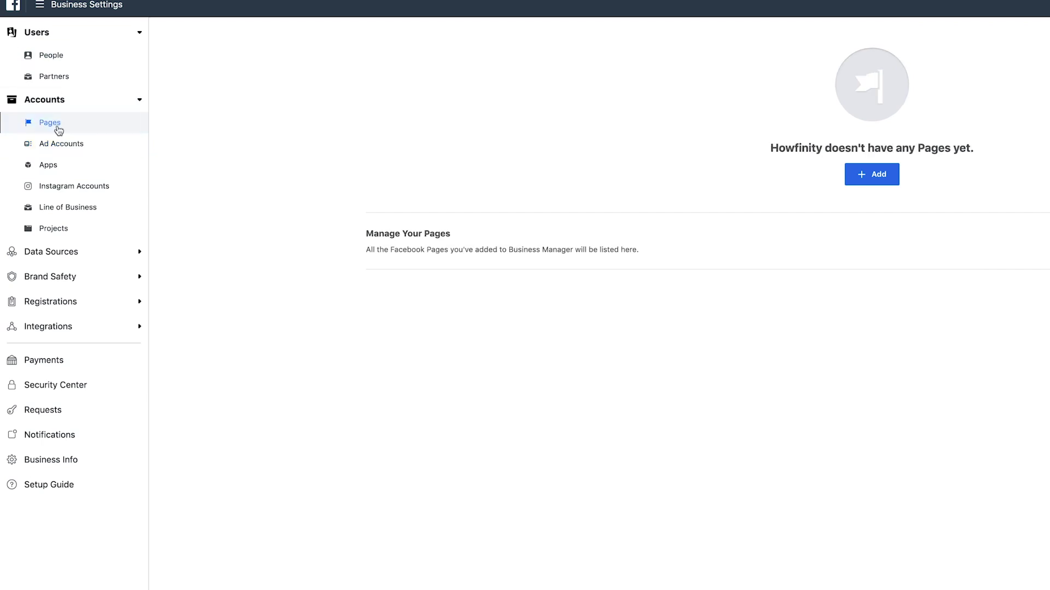
Add the Howfinity Page, searching 'howfinity' and choosing it from the suggestions.
left_click(849, 170)
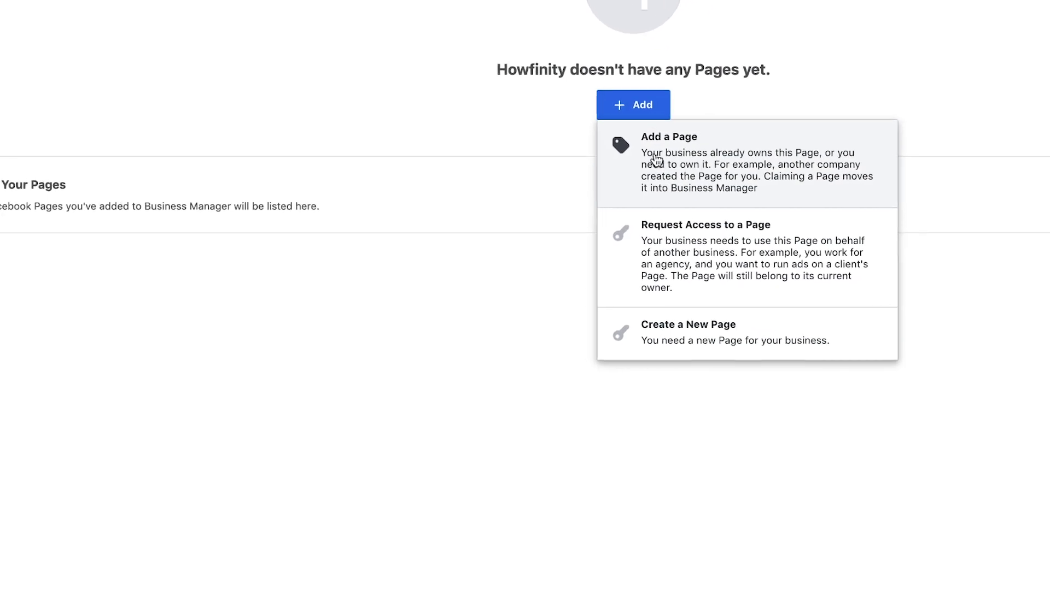
left_click(656, 159)
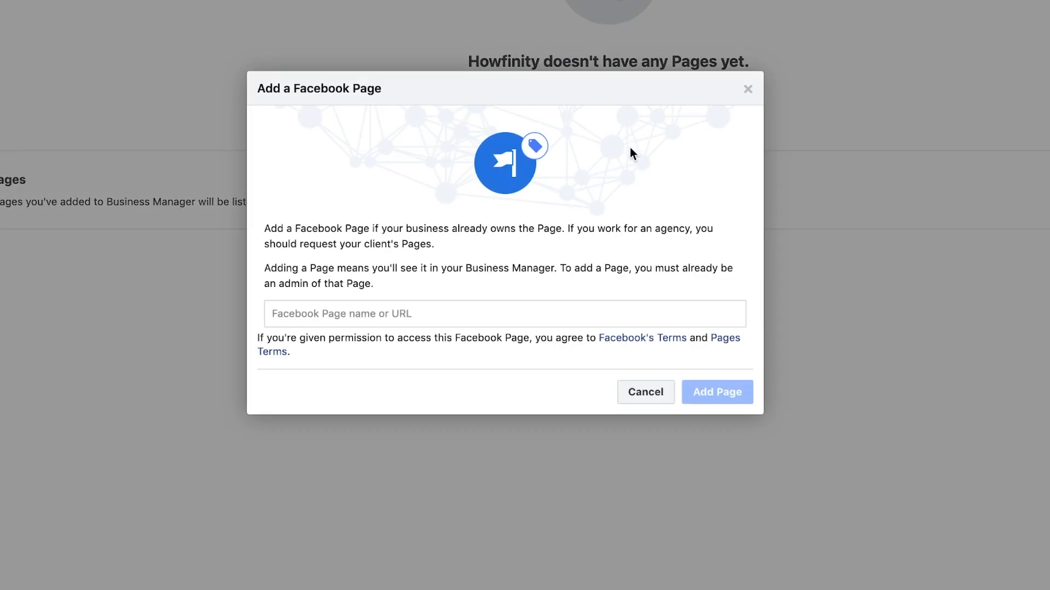
left_click(403, 315)
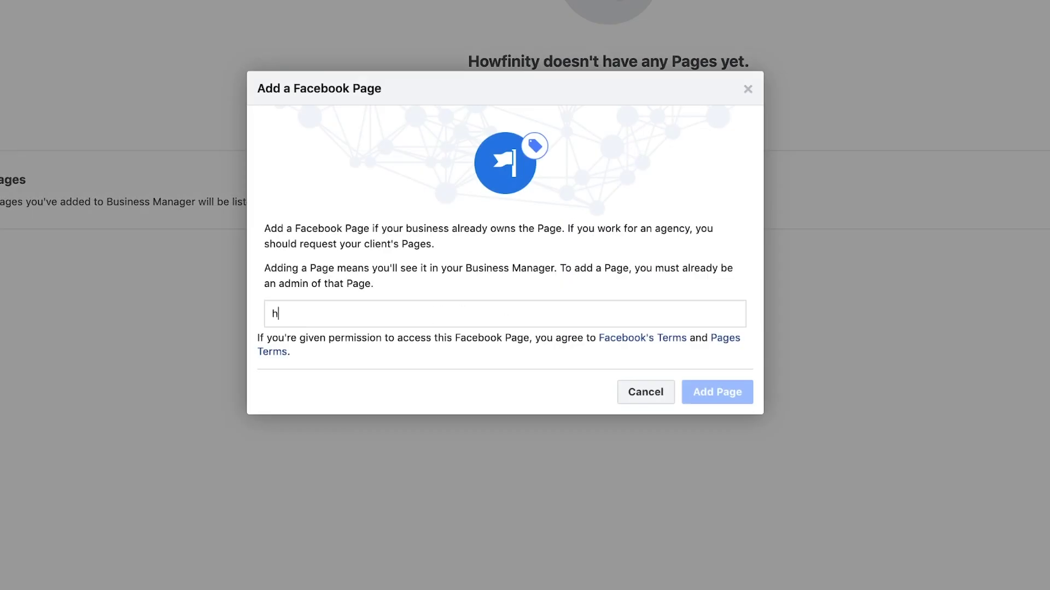
type("howfinity")
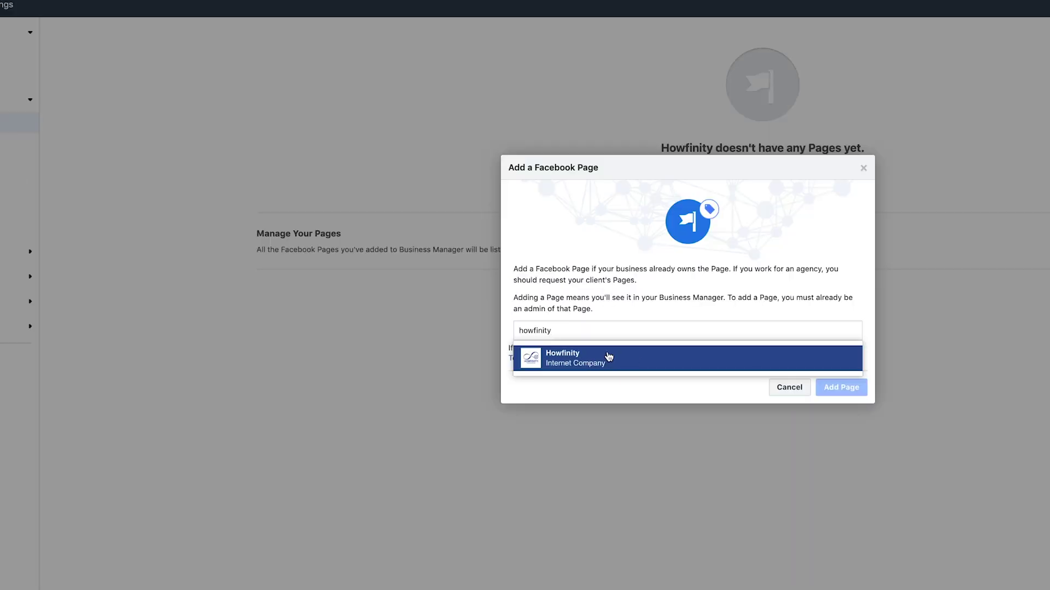
left_click(609, 356)
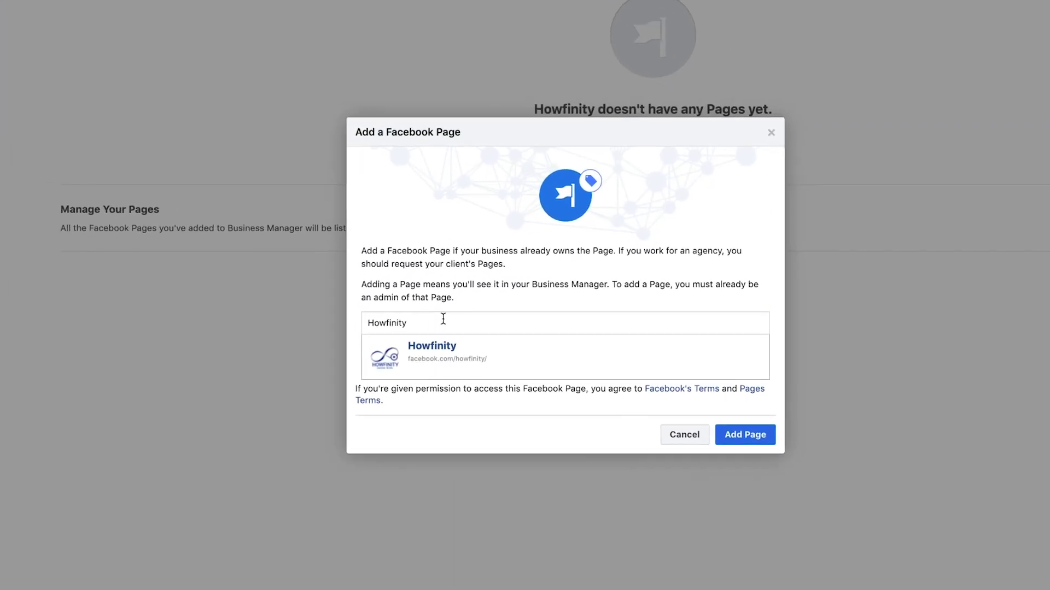
left_click(748, 440)
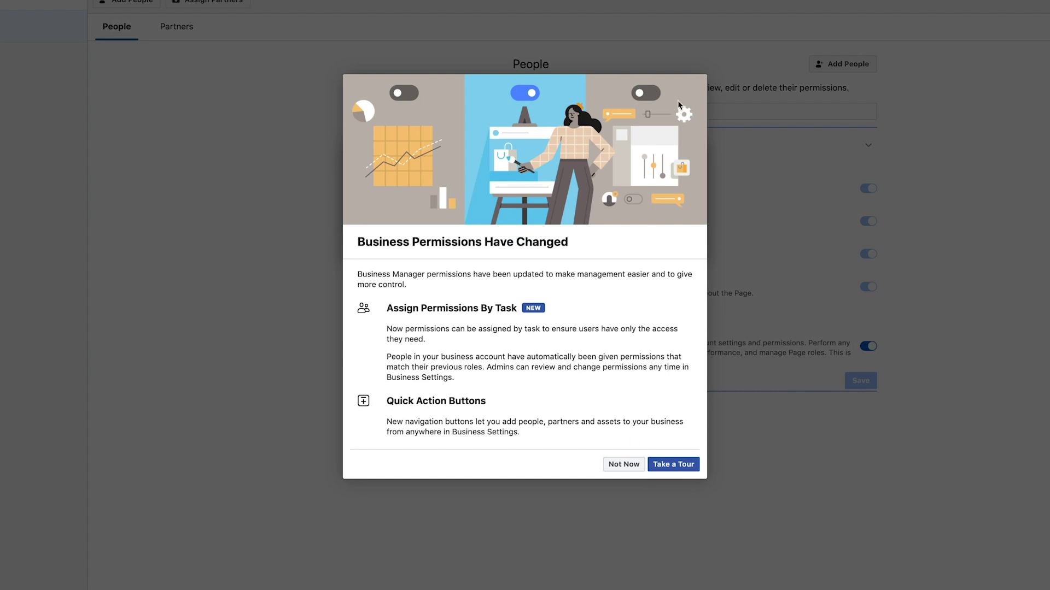
Dismiss the permissions and Howfinity approval notices, then bring up the Add options for Pages.
left_click(617, 464)
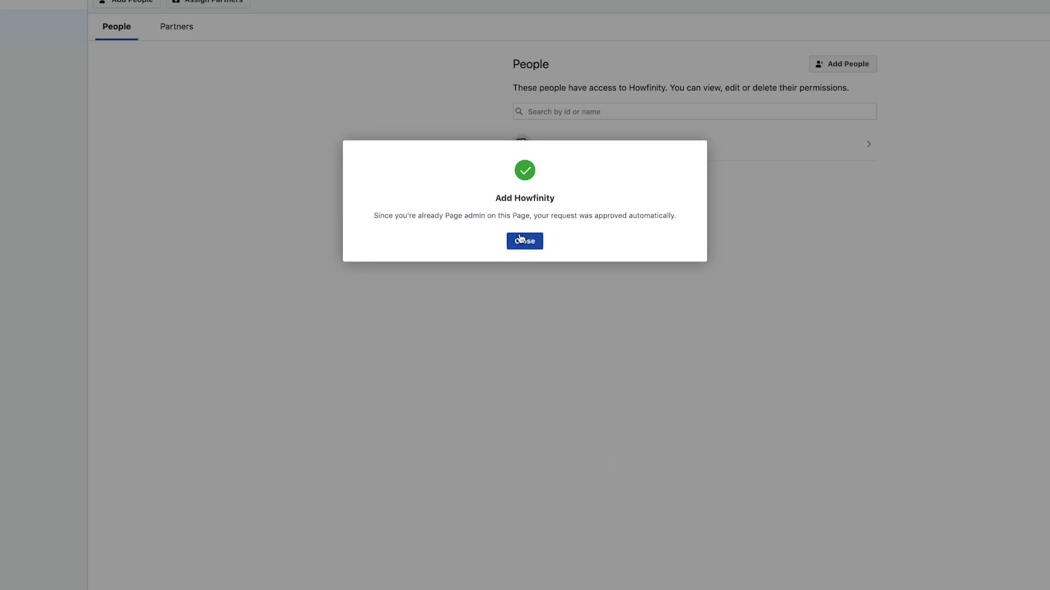
left_click(522, 241)
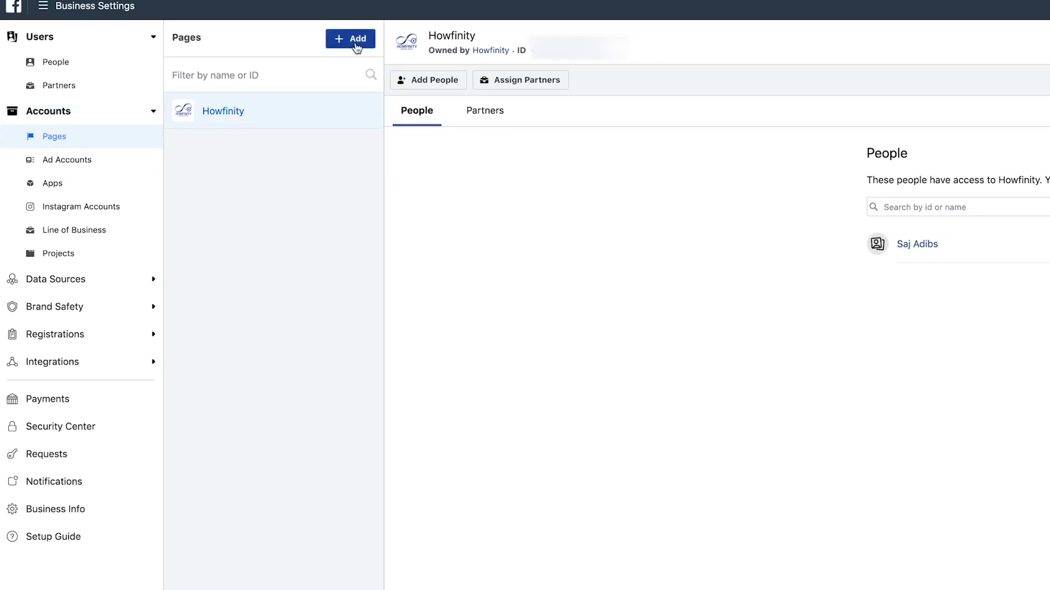
left_click(340, 44)
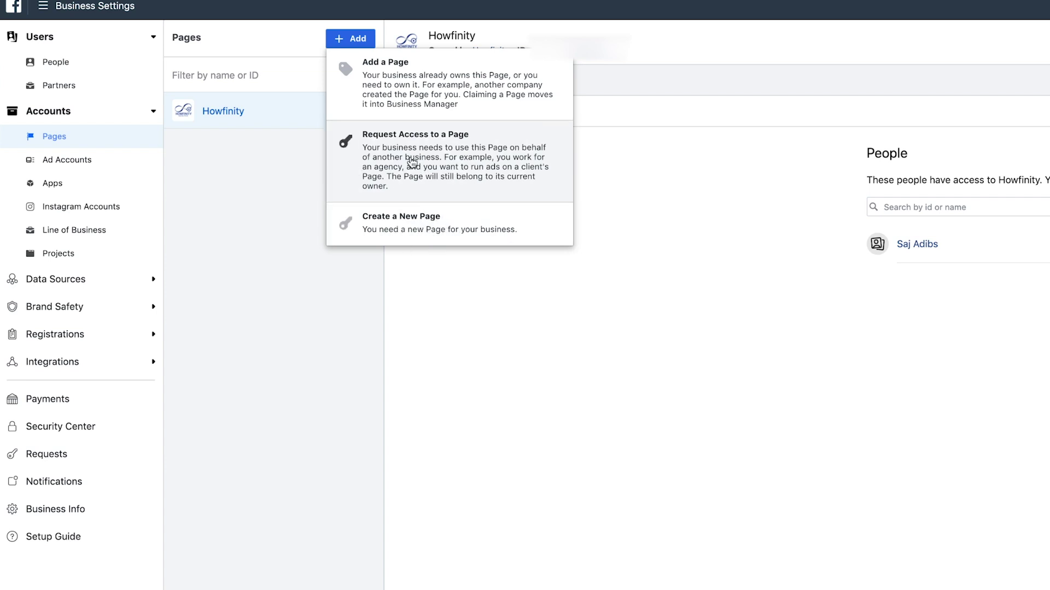
Add the Festivault Page to the business and close its approval confirmation.
left_click(401, 84)
left_click(731, 361)
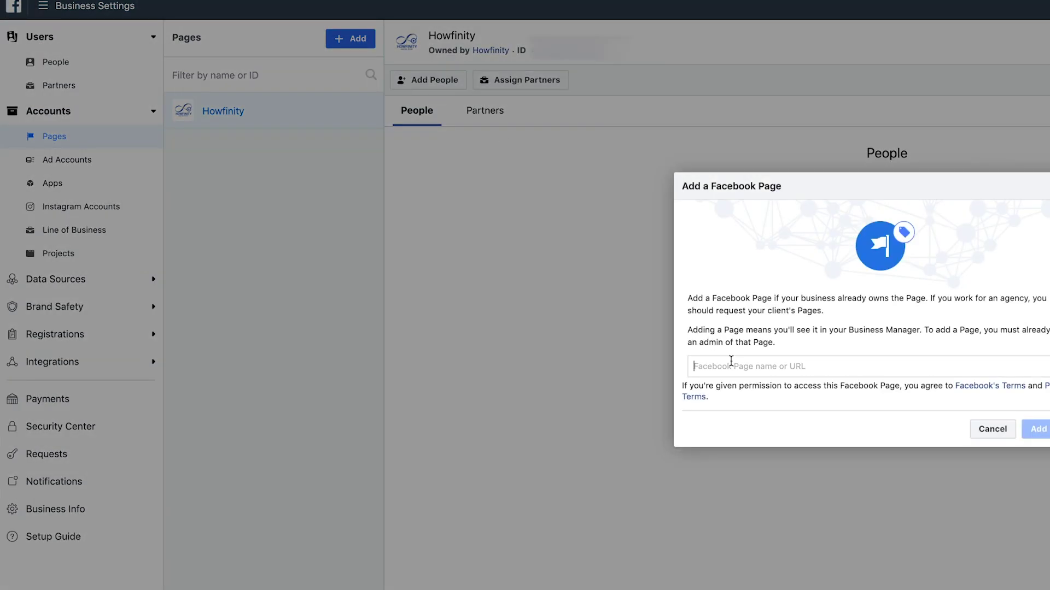
type("Festivault")
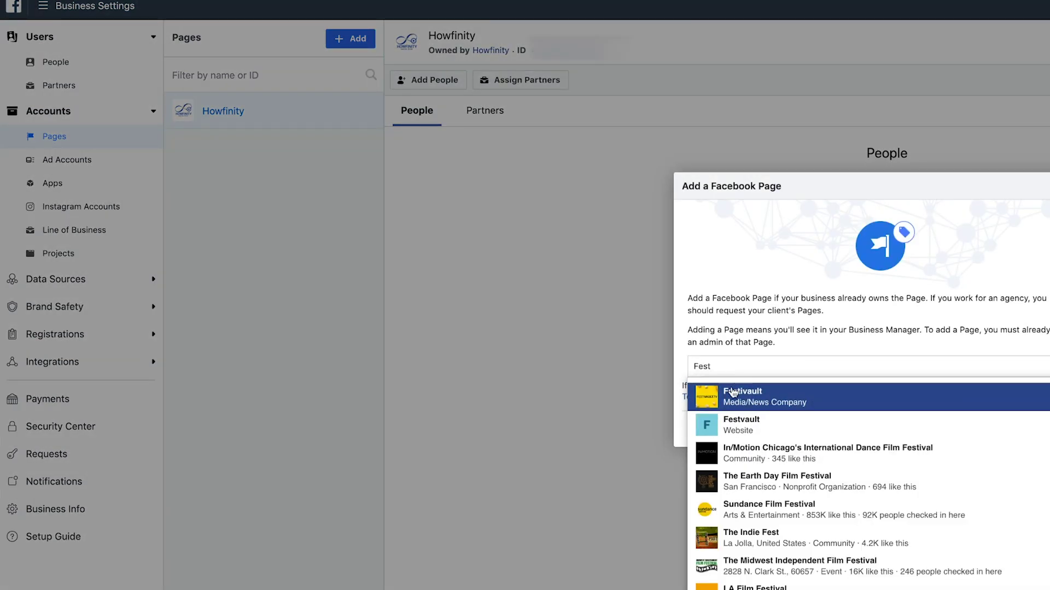
left_click(735, 390)
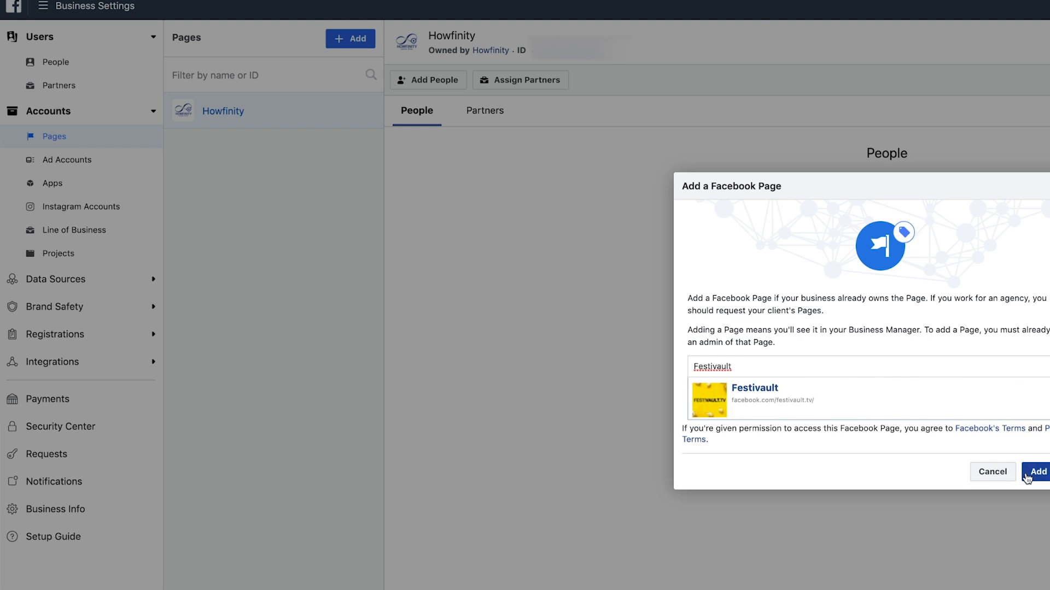
left_click(1033, 472)
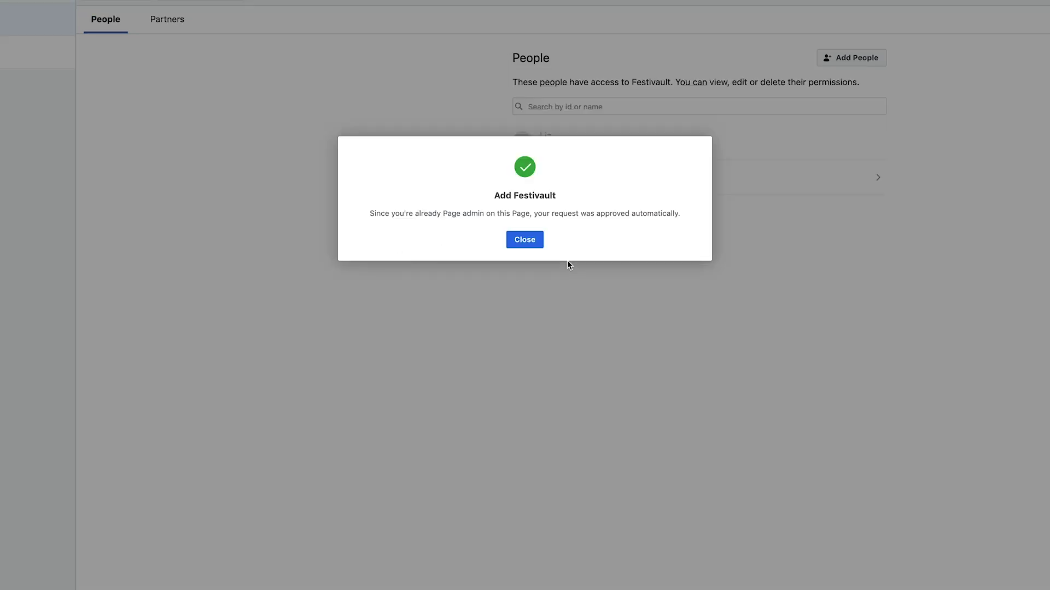
left_click(526, 239)
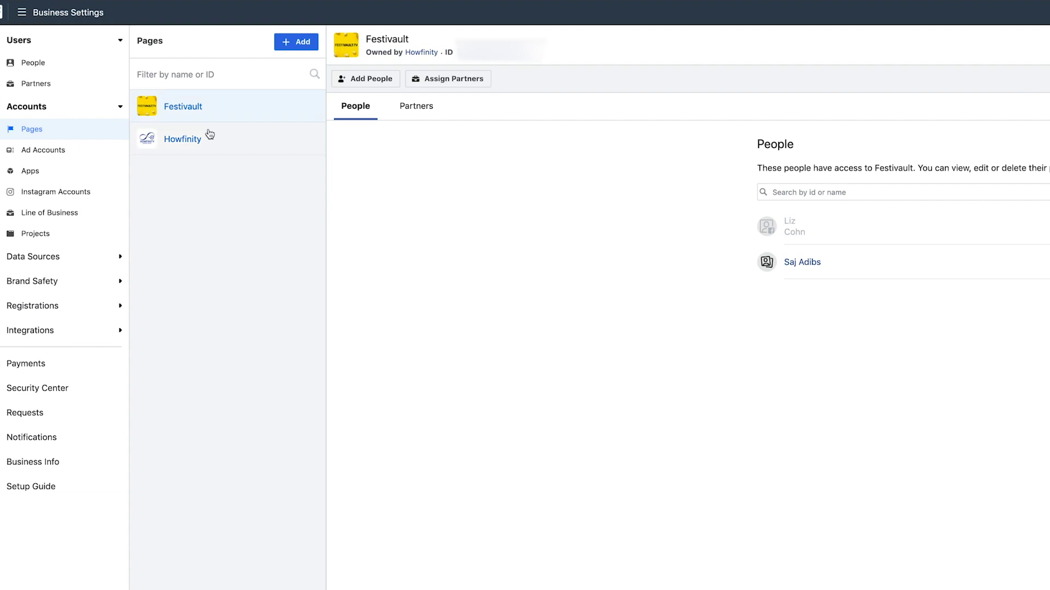
left_click(208, 134)
Review the Festivault and Howfinity Pages and who has access to each.
left_click(212, 113)
left_click(215, 146)
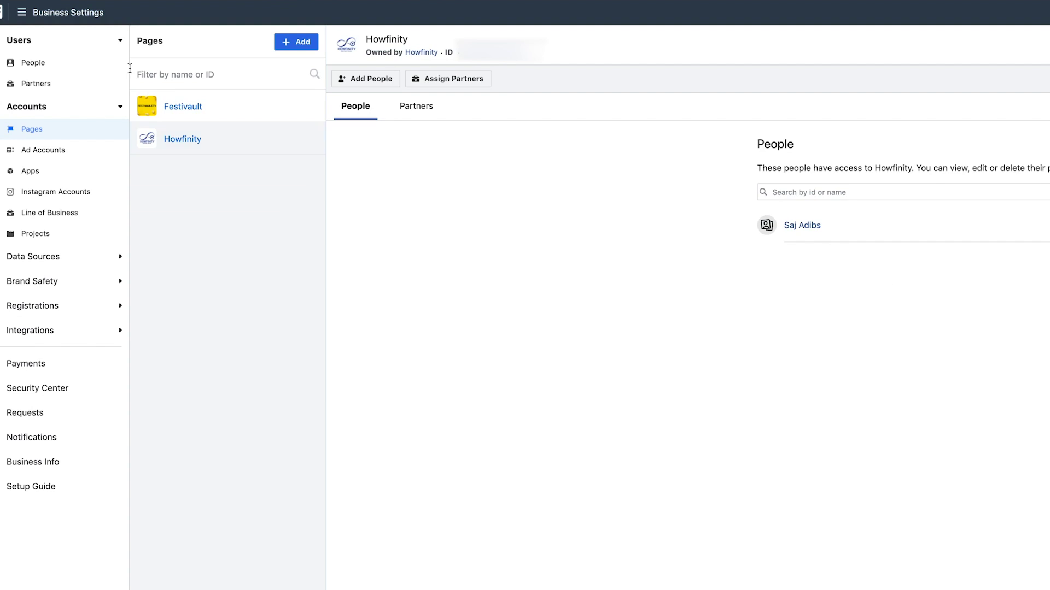
left_click(246, 112)
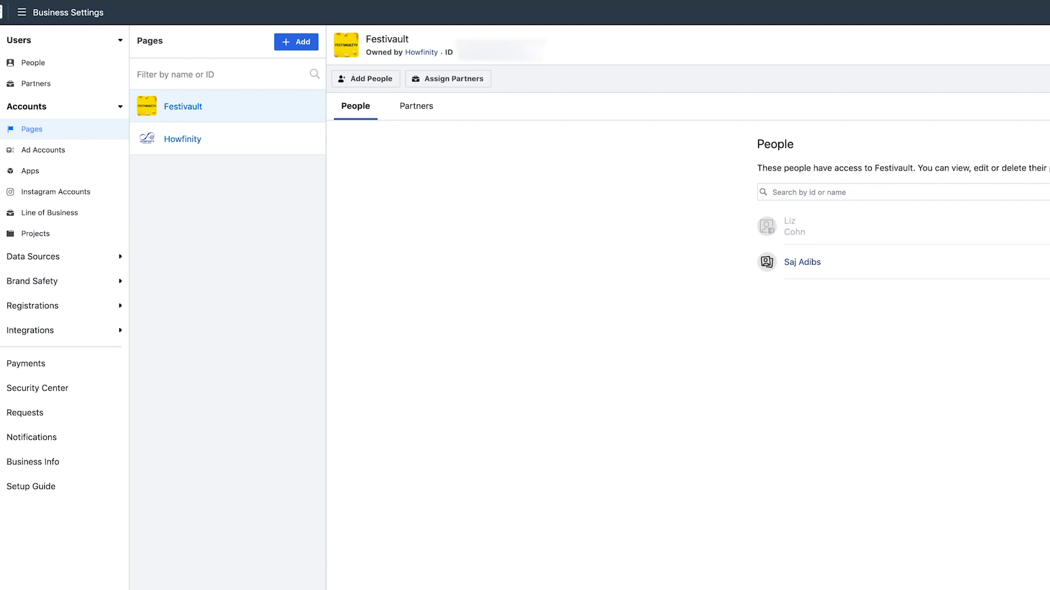
left_click(218, 142)
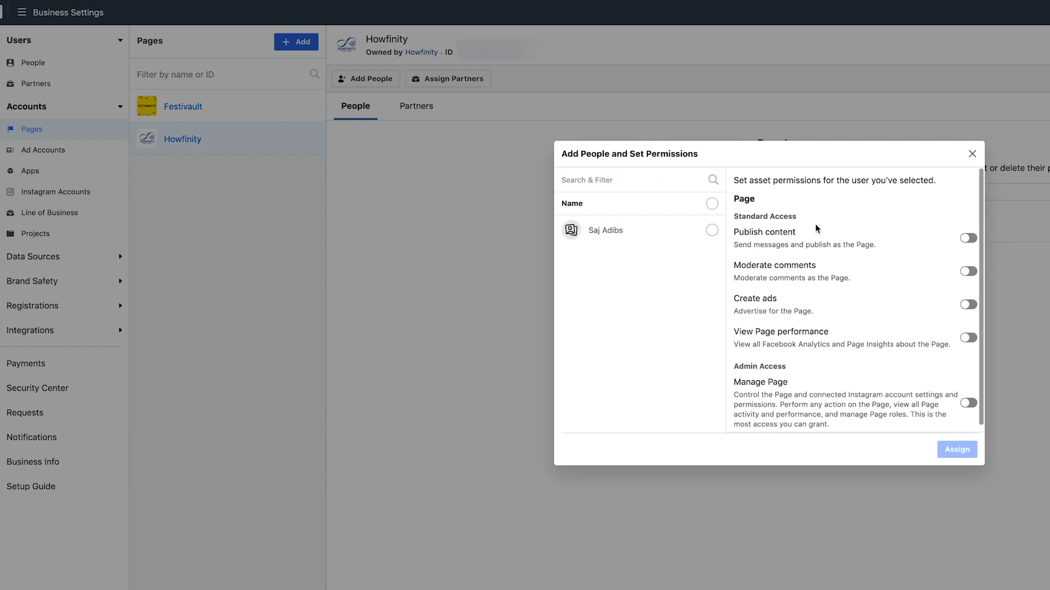
scroll(748, 240, "down", 1)
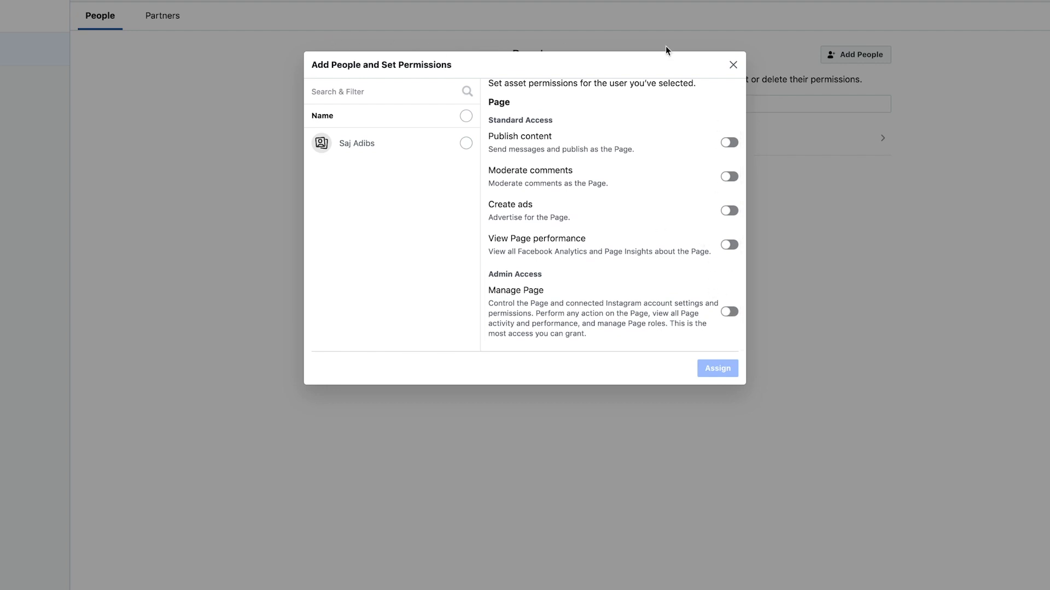
scroll(649, 312, "up", 1)
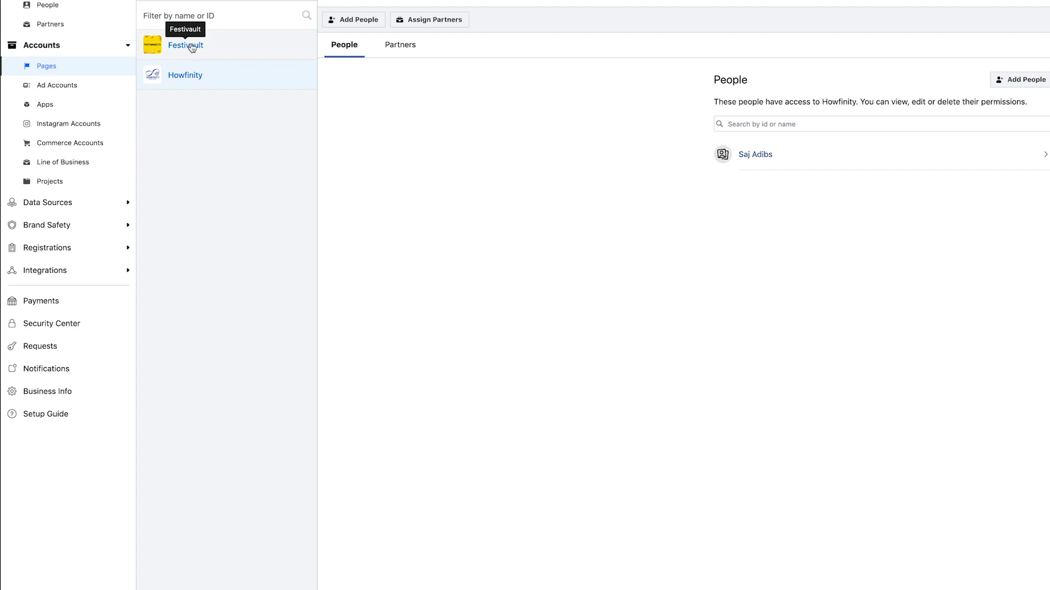
Check the person's assigned Pages, then open Ad Accounts and its add options.
left_click(57, 12)
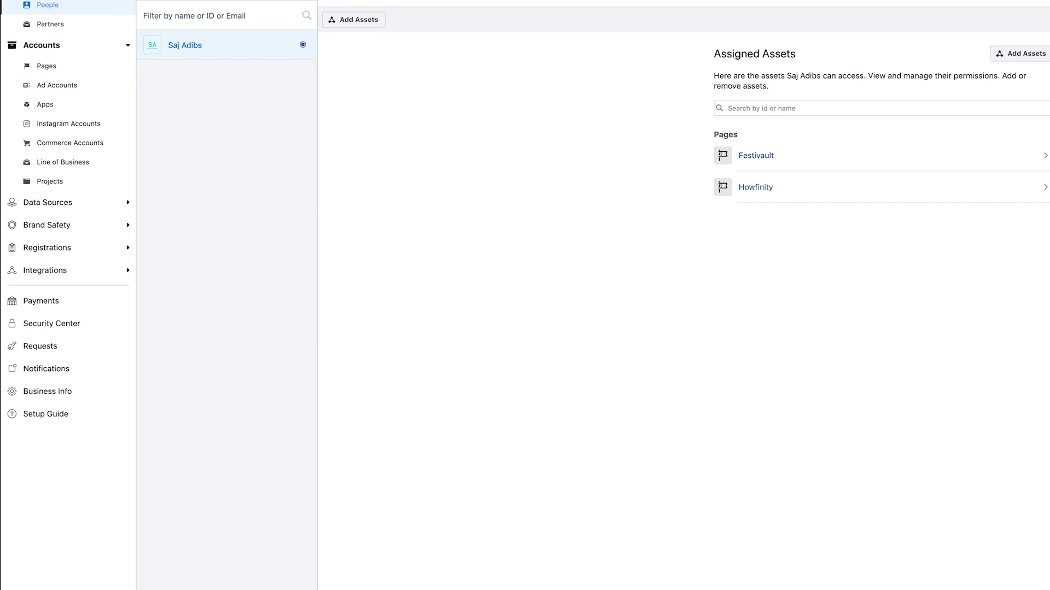
left_click(65, 89)
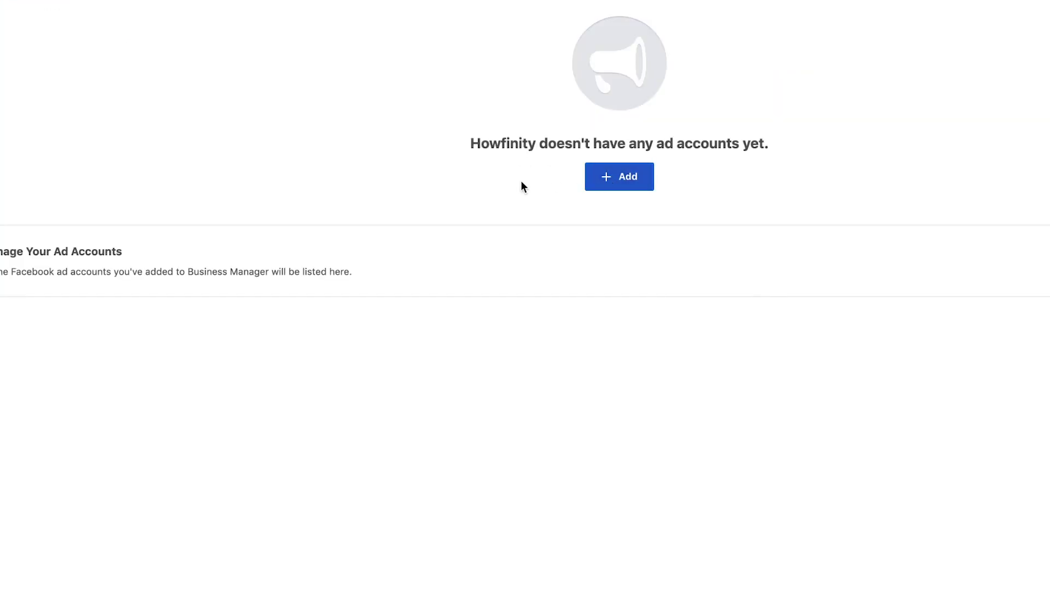
left_click(604, 183)
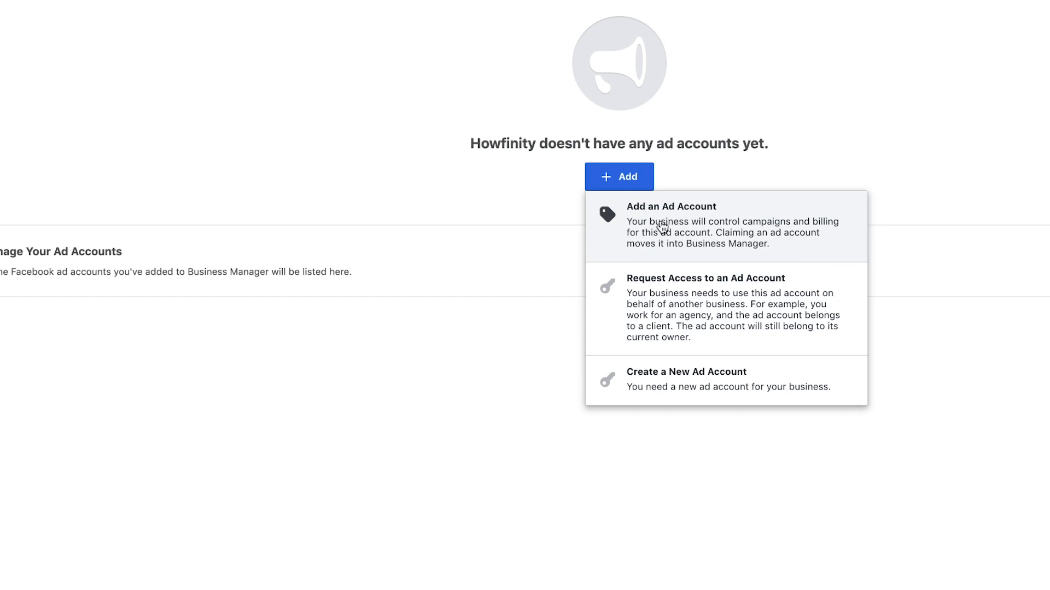
Look at adding an existing ad account, then cancel back to the ad account options.
left_click(662, 225)
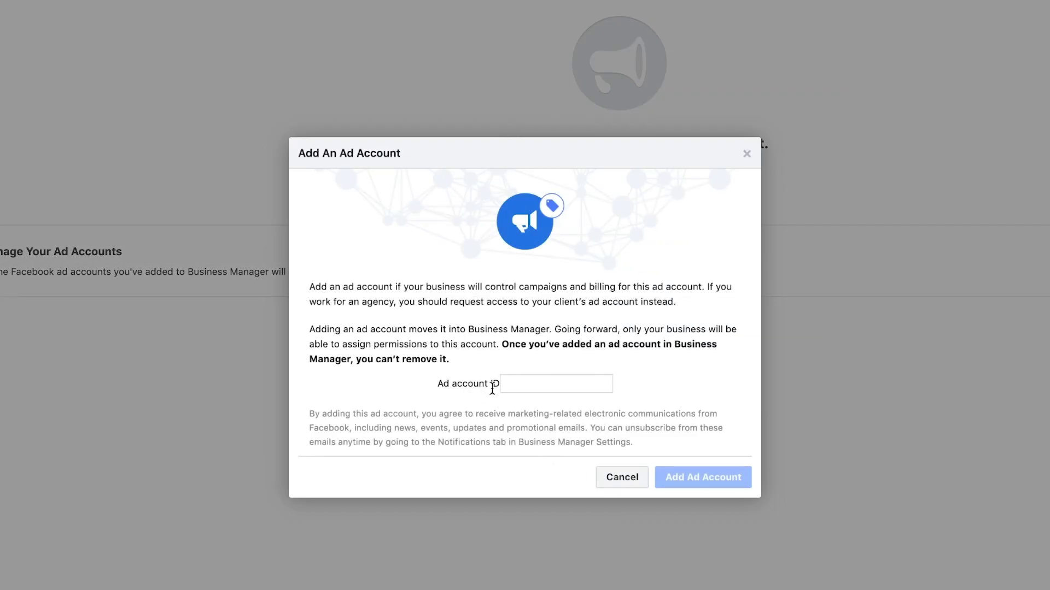
left_click(614, 479)
left_click(611, 186)
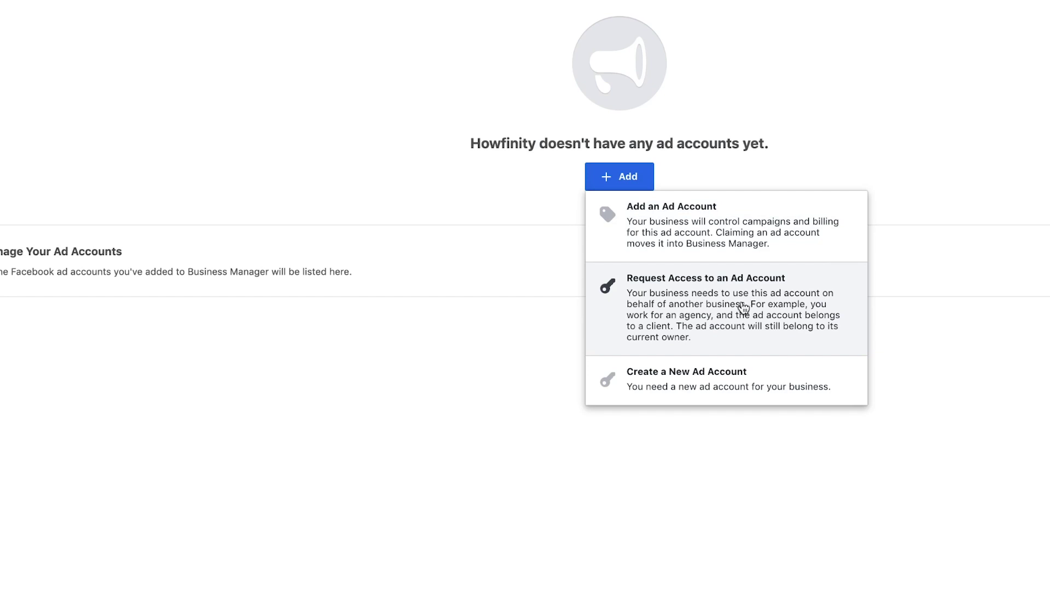
Create the Howfinity ad account (Chicago time, US dollars) for My business (Howfinity), and pick a person for access.
left_click(651, 386)
left_click(515, 304)
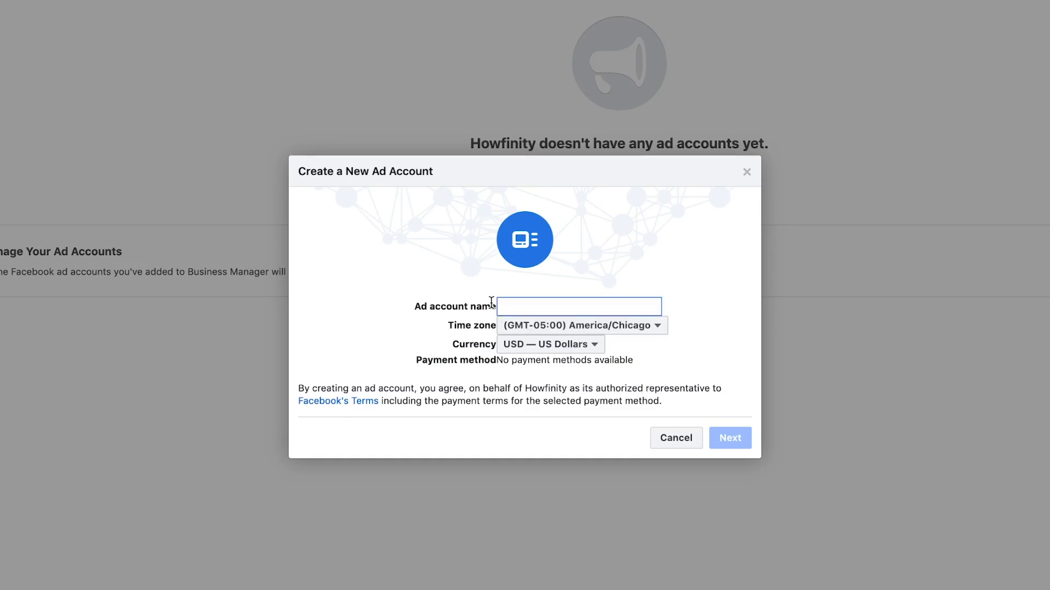
type("Howfinity")
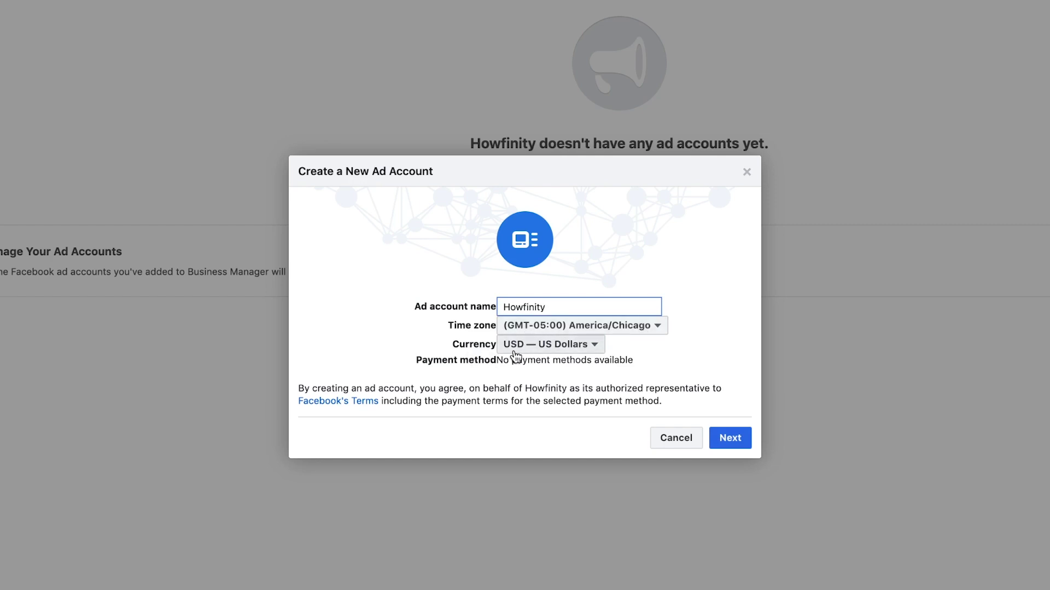
left_click(733, 438)
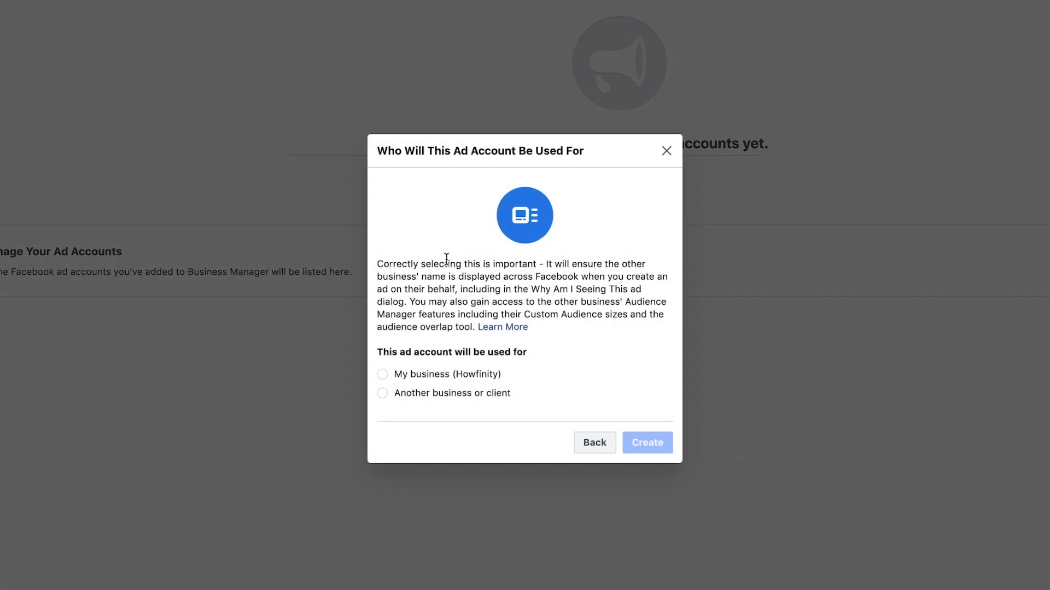
left_click(383, 376)
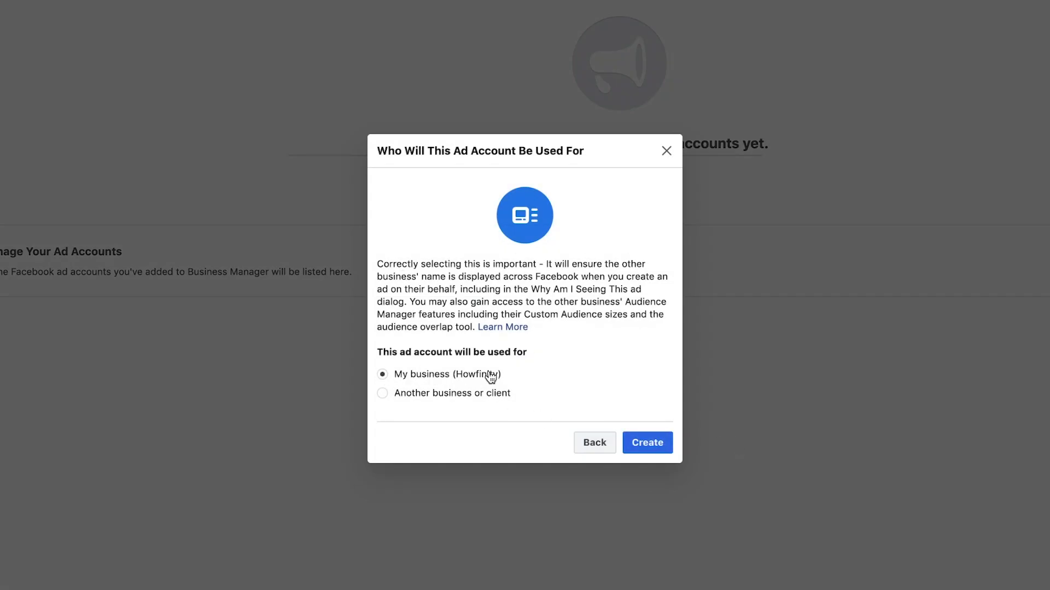
left_click(651, 444)
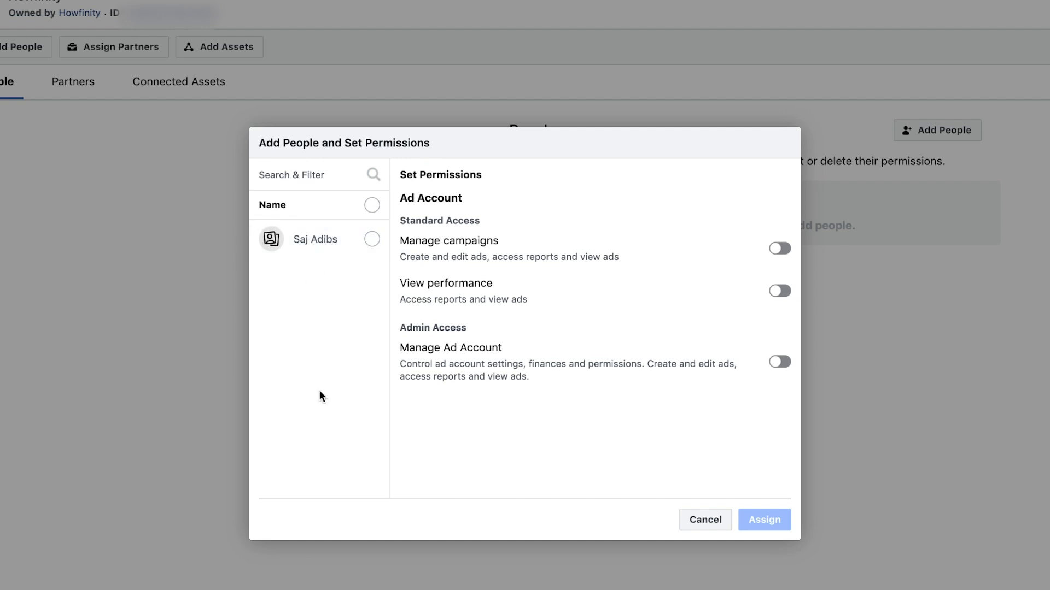
left_click(371, 243)
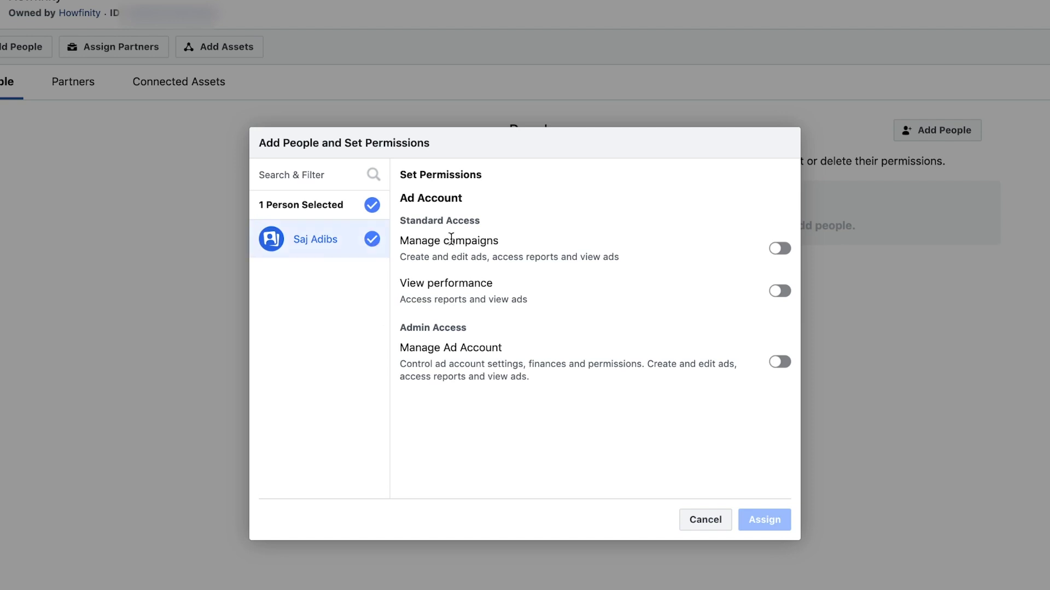
Grant the person Manage campaigns and Manage Ad Account permissions on Howfinity, then dismiss the confirmation.
left_click(779, 249)
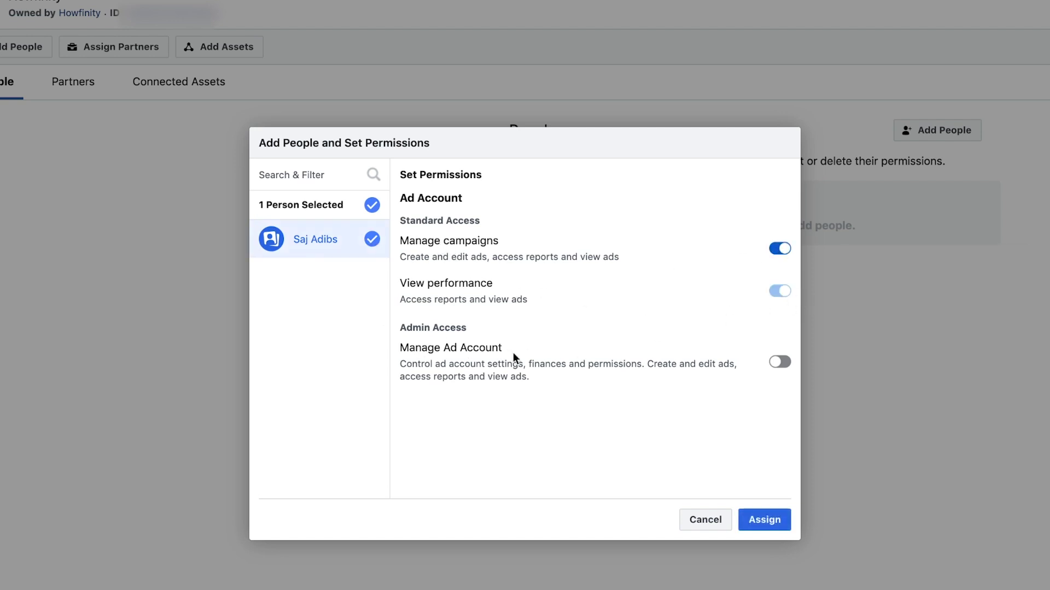
left_click(782, 362)
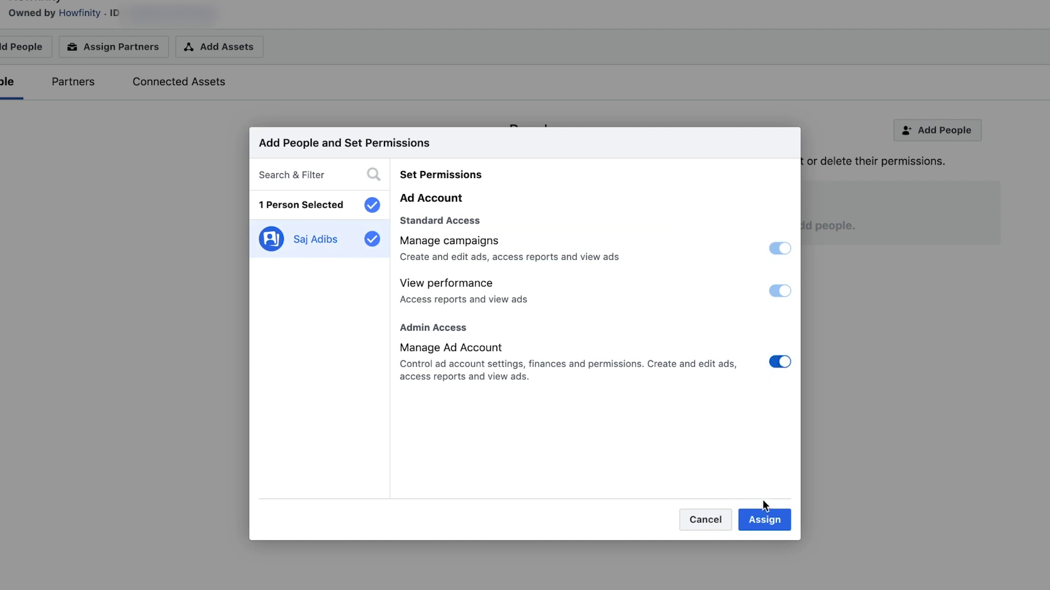
left_click(764, 522)
left_click(763, 523)
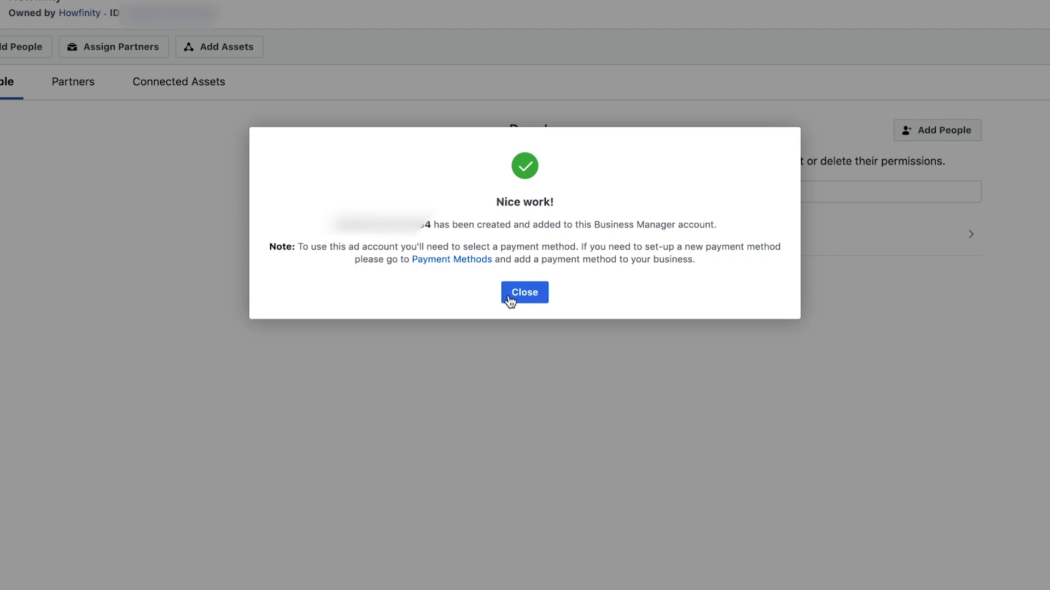
left_click(520, 293)
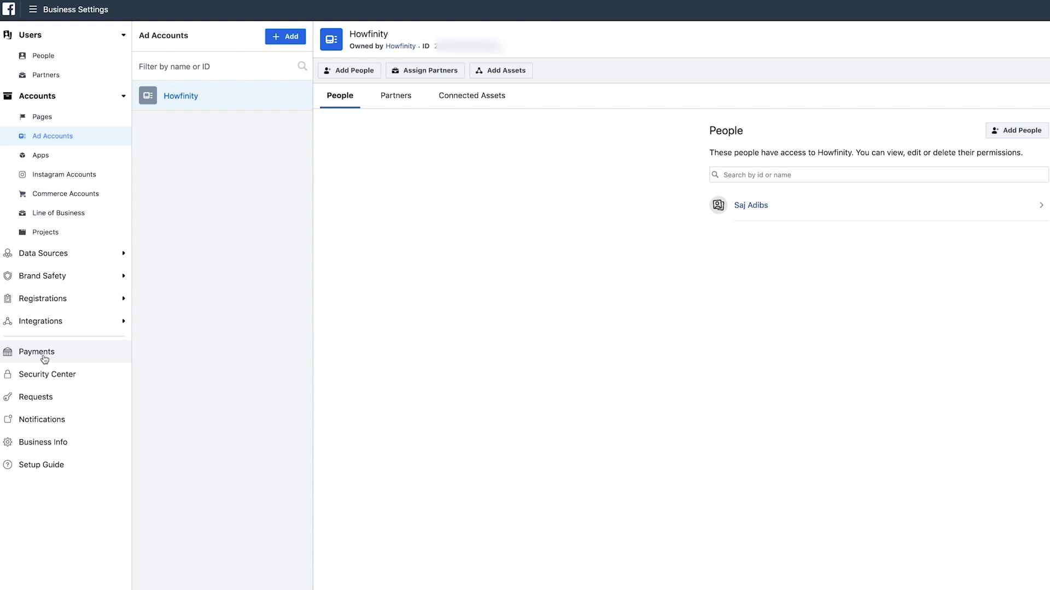
Add a payment method in the business's Payments settings, then go to the Howfinity ad account.
left_click(45, 360)
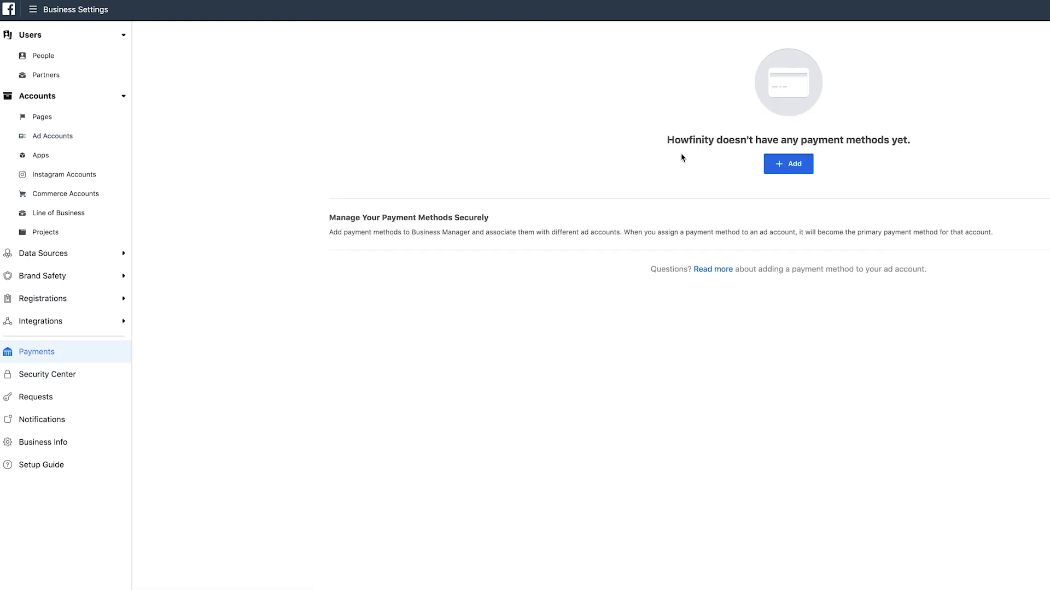
left_click(795, 167)
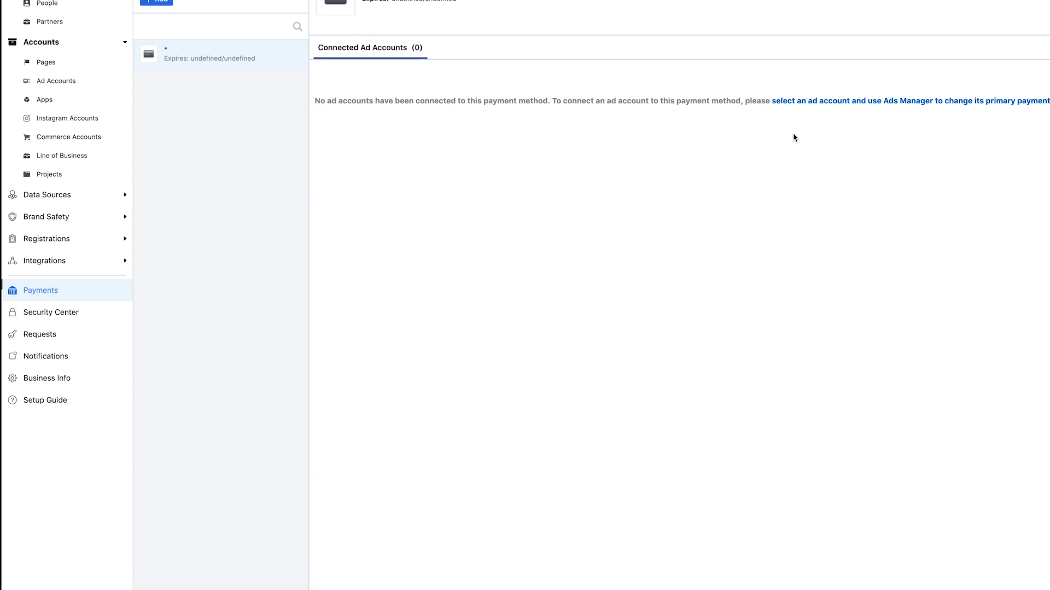
left_click(797, 102)
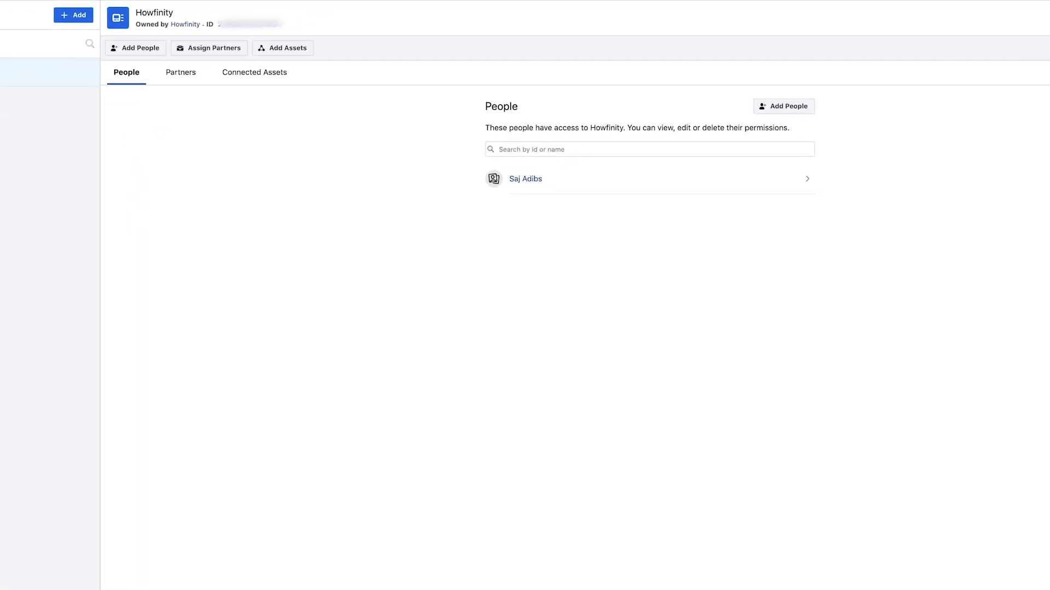
Connect the business's saved payment method to the Howfinity ad account and make it primary.
left_click(1041, 39)
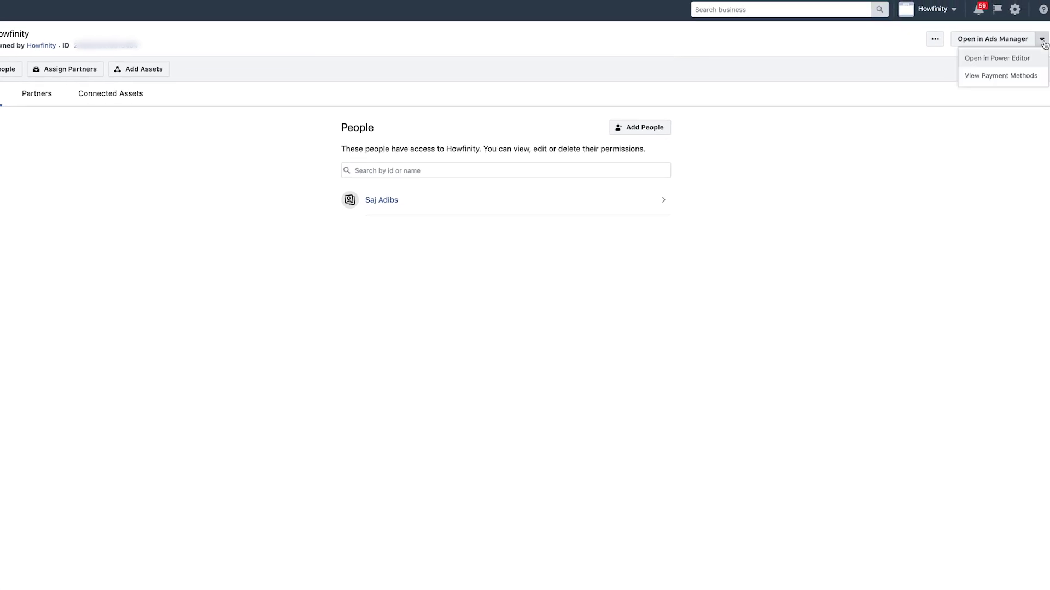
left_click(984, 76)
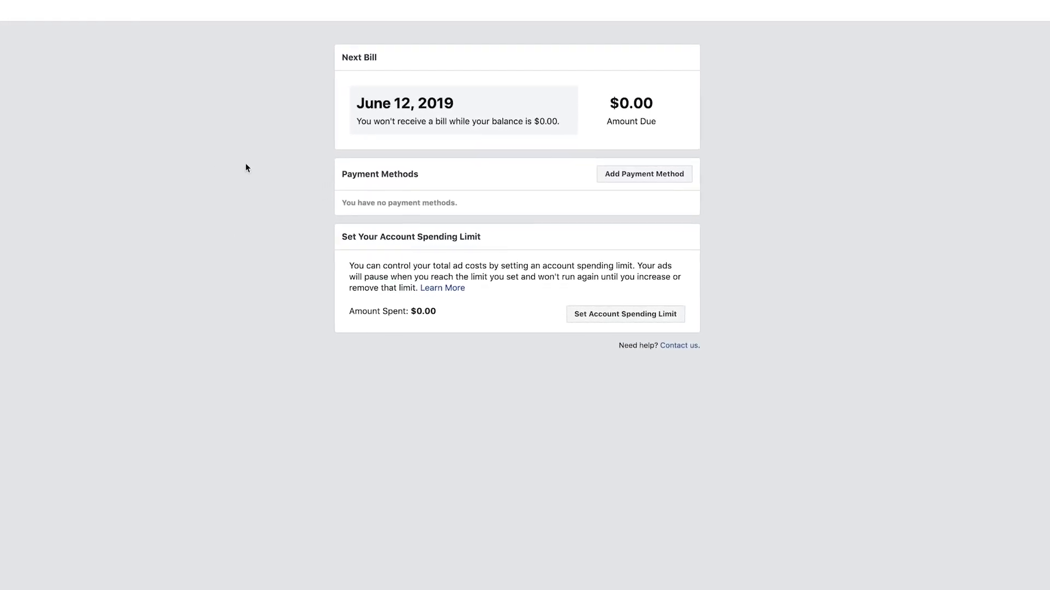
left_click(668, 170)
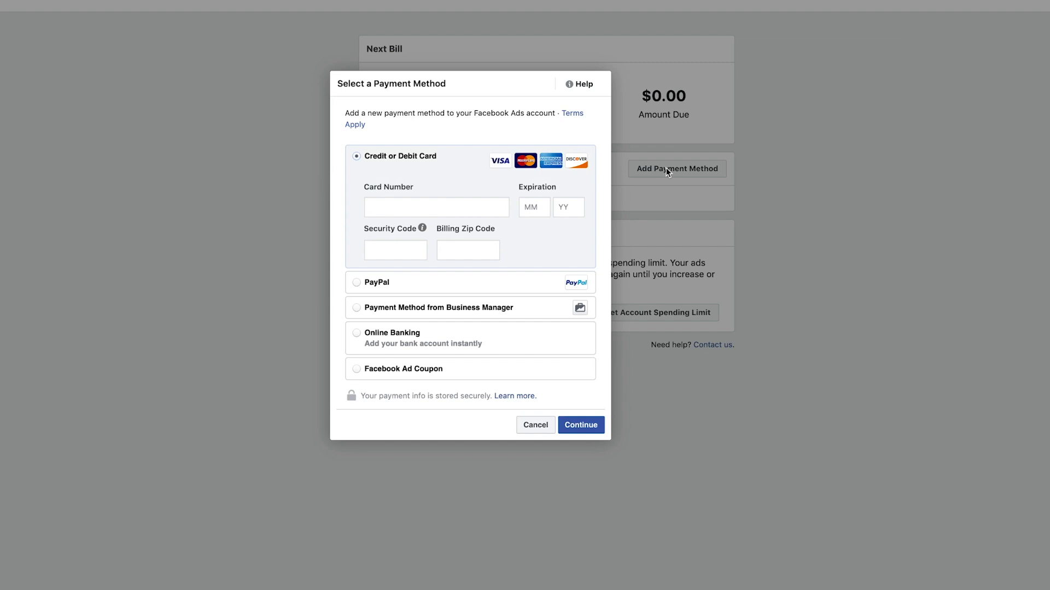
left_click(366, 310)
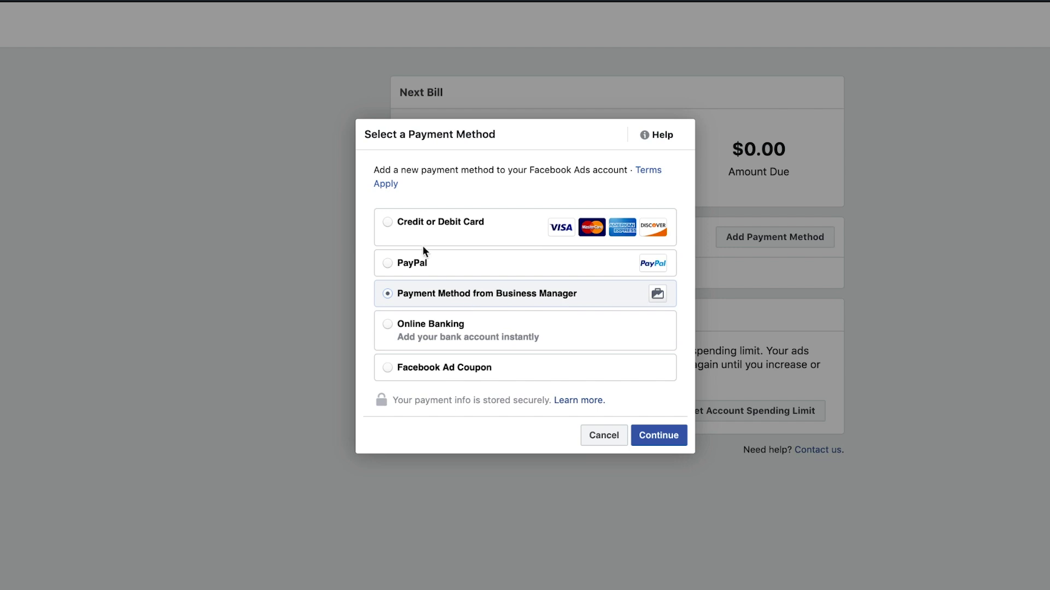
left_click(658, 434)
left_click(386, 201)
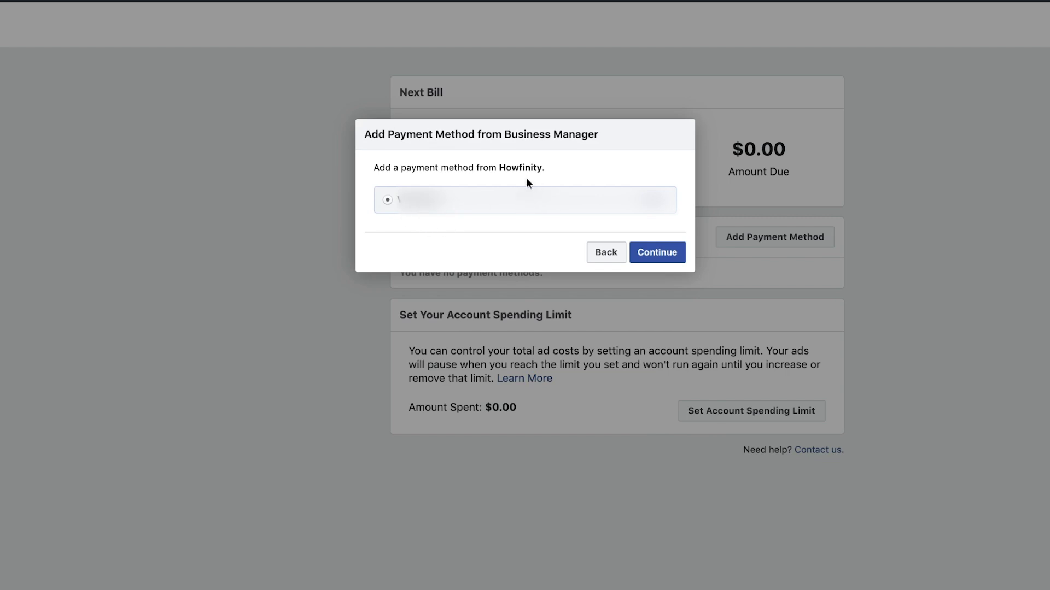
left_click(650, 259)
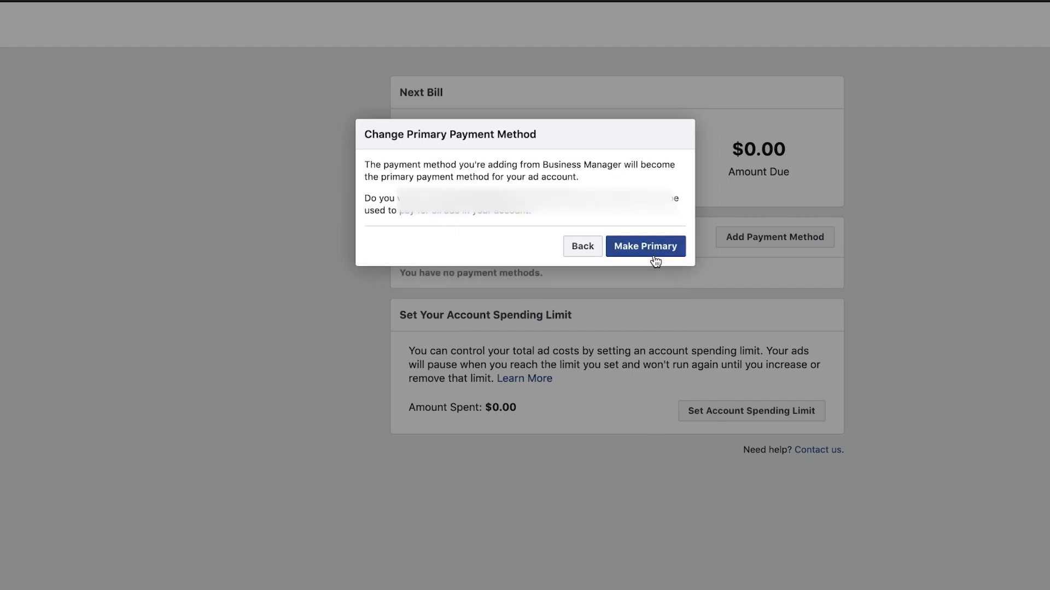
left_click(667, 247)
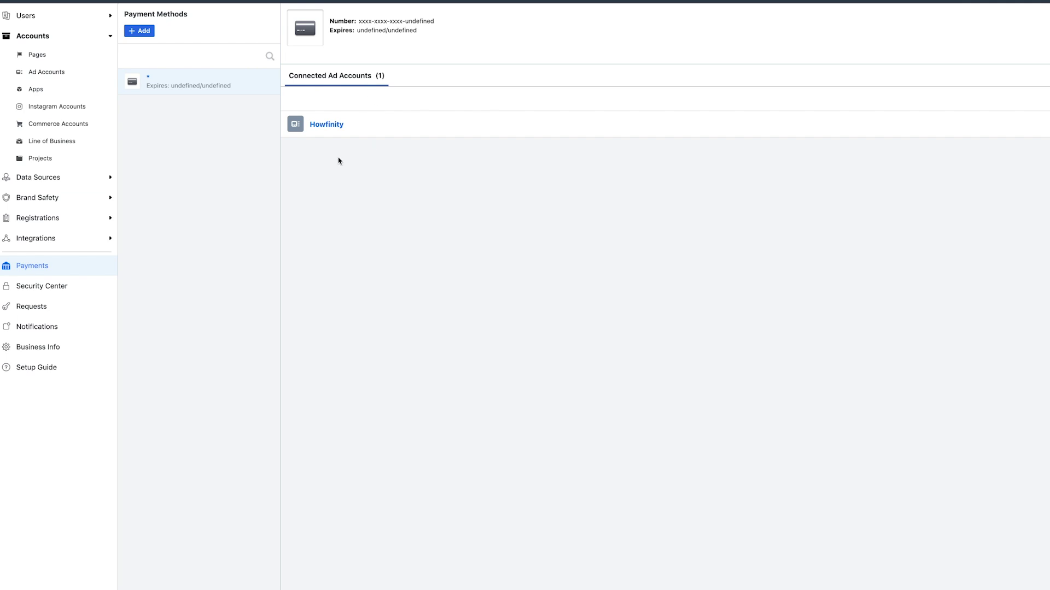
Return to the Ad Accounts list and open Howfinity in Ads Manager.
left_click(48, 74)
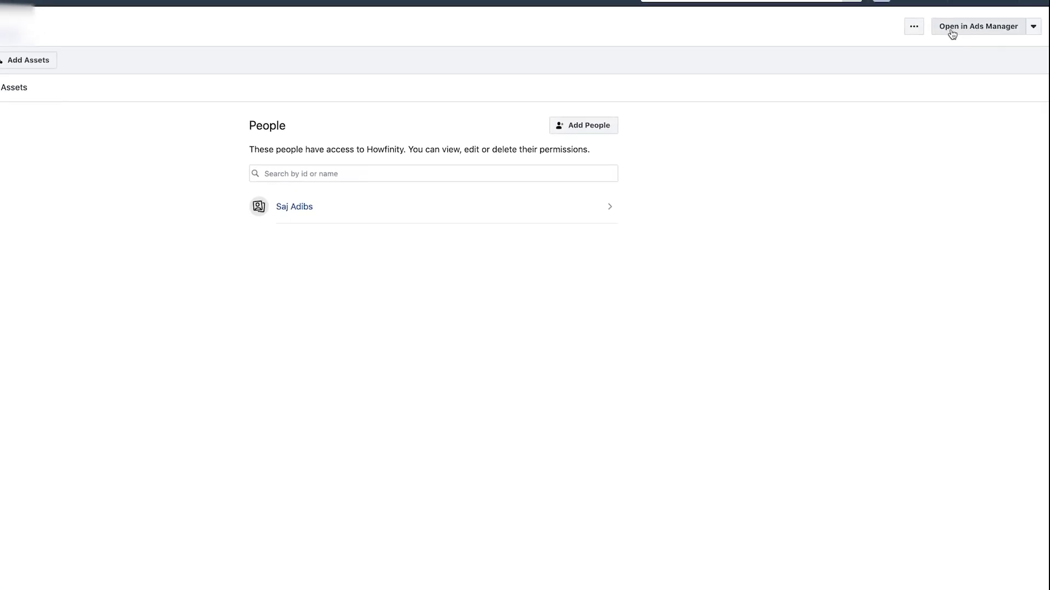
left_click(952, 34)
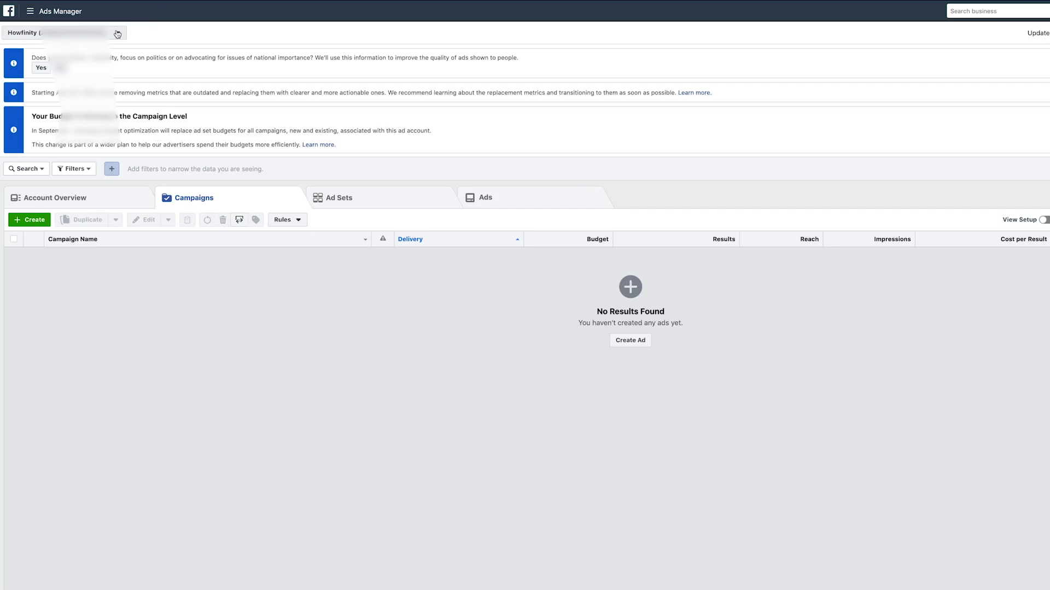
Switch the Ads Manager account selector to the personal account, then back to Howfinity.
left_click(119, 33)
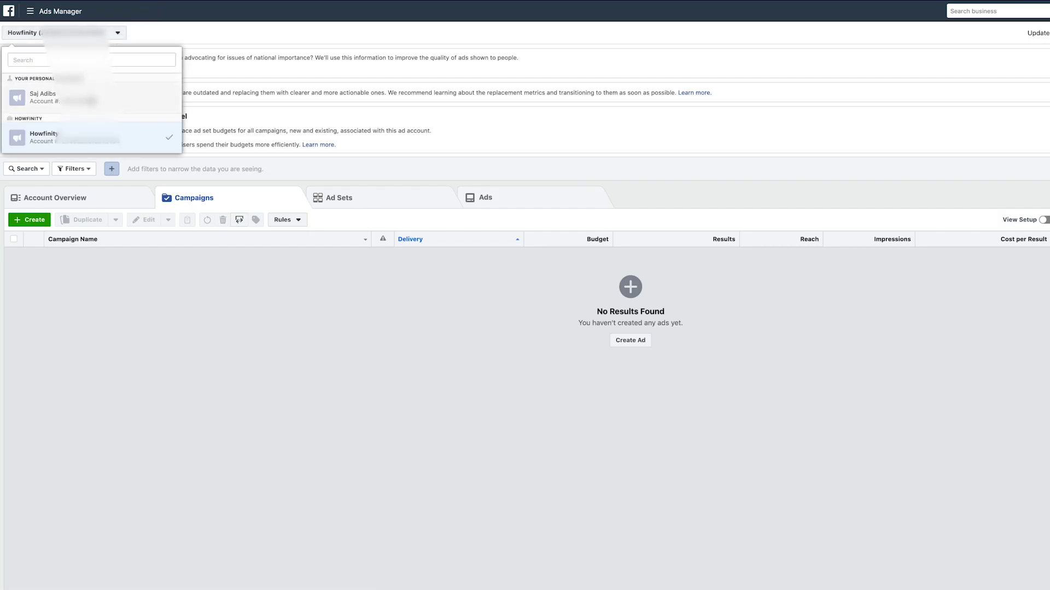
left_click(122, 97)
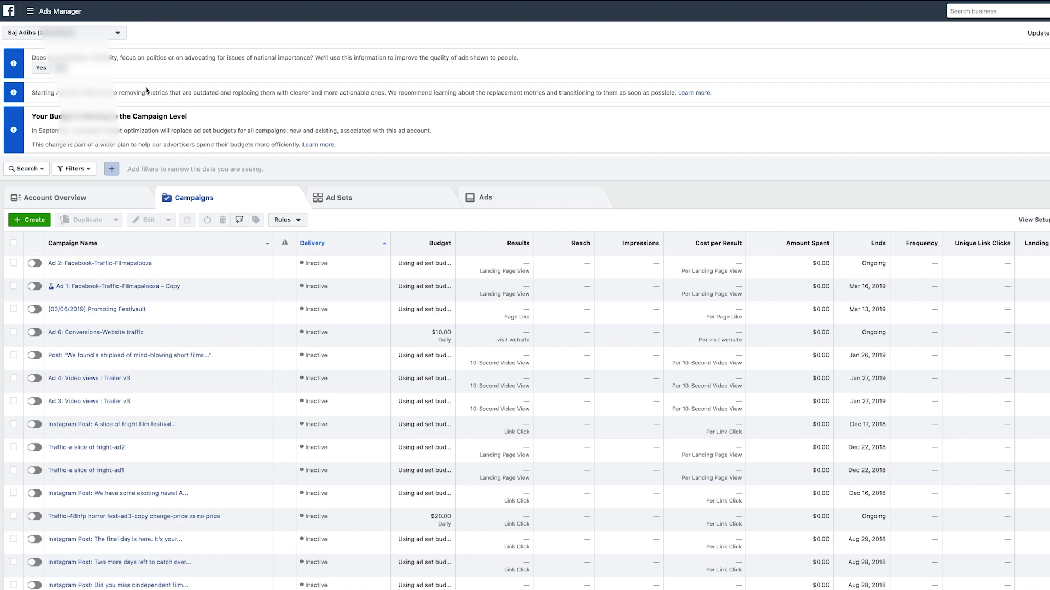
left_click(112, 36)
left_click(141, 144)
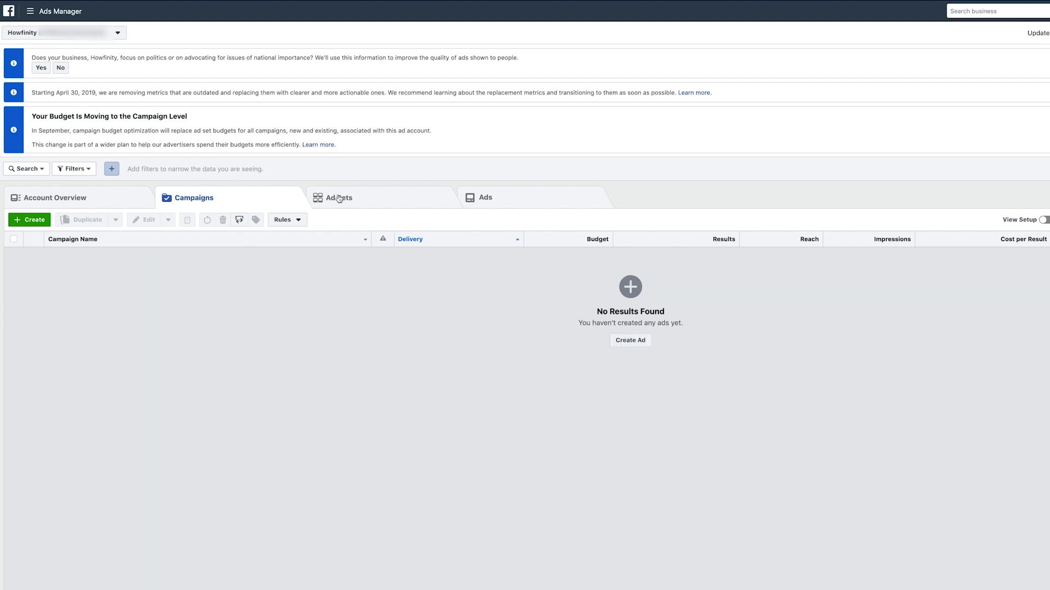
Browse Howfinity's Overview and Creative Reporting, then open its empty Campaigns list and start a new ad.
left_click(68, 206)
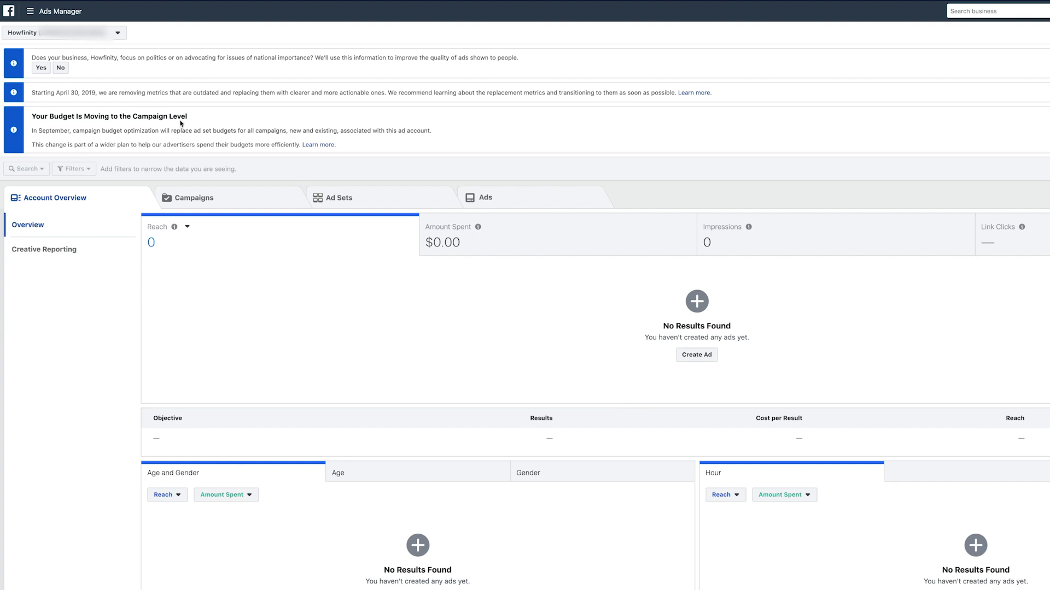
left_click(37, 251)
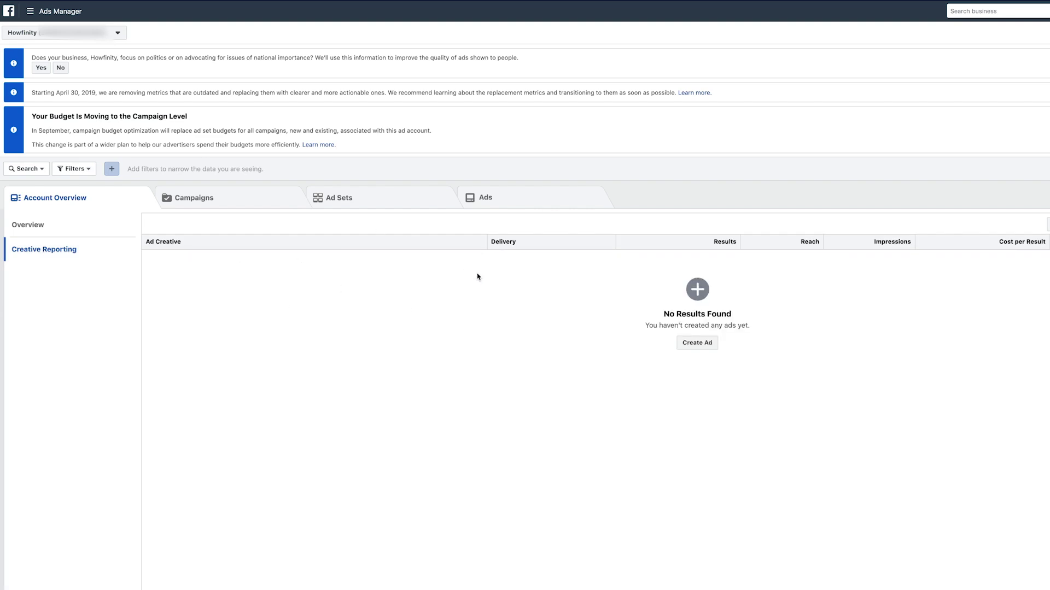
left_click(29, 231)
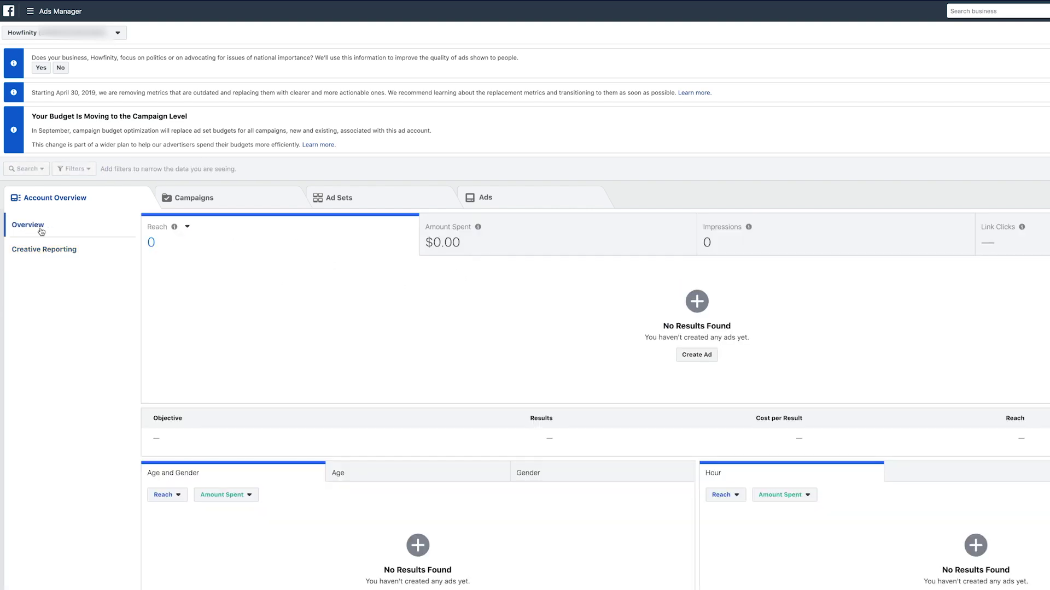
left_click(225, 205)
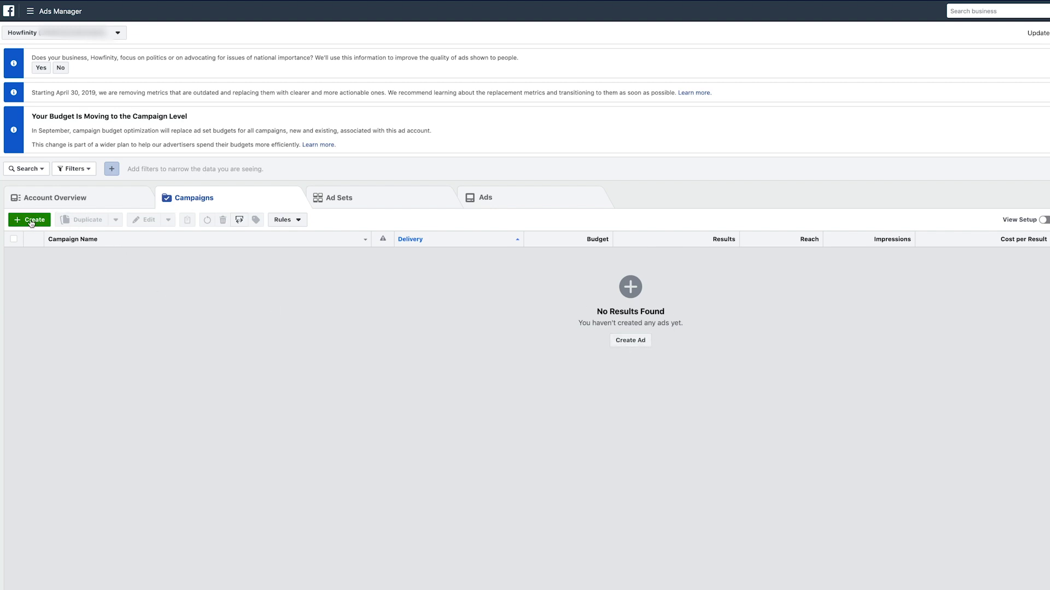
left_click(620, 342)
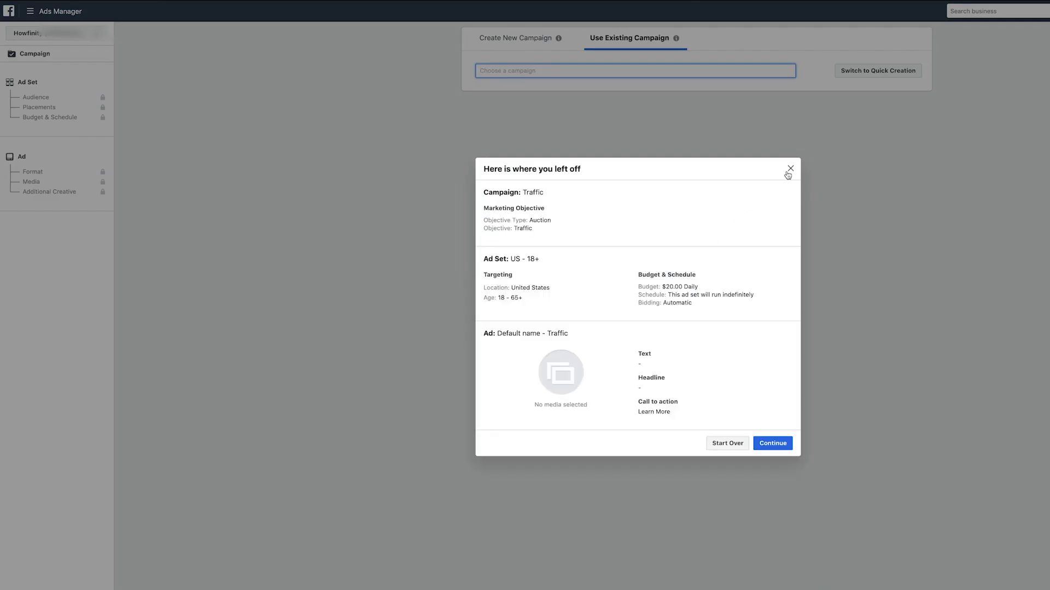
Close the 'Here is where you left off' draft summary.
left_click(789, 168)
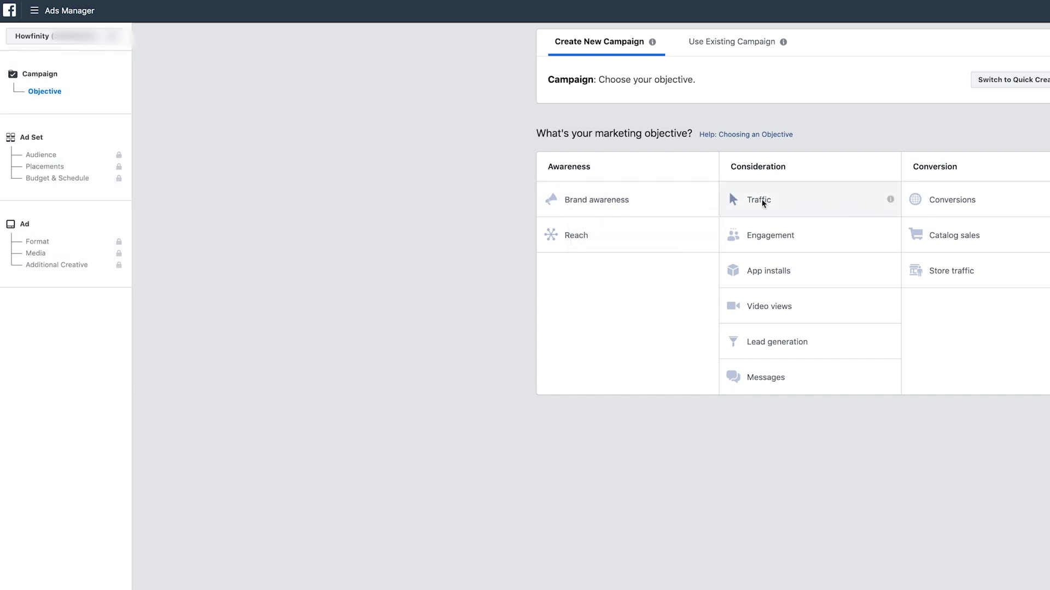
Choose Traffic as the objective and review the prefilled Ad Set and Ad settings.
left_click(792, 202)
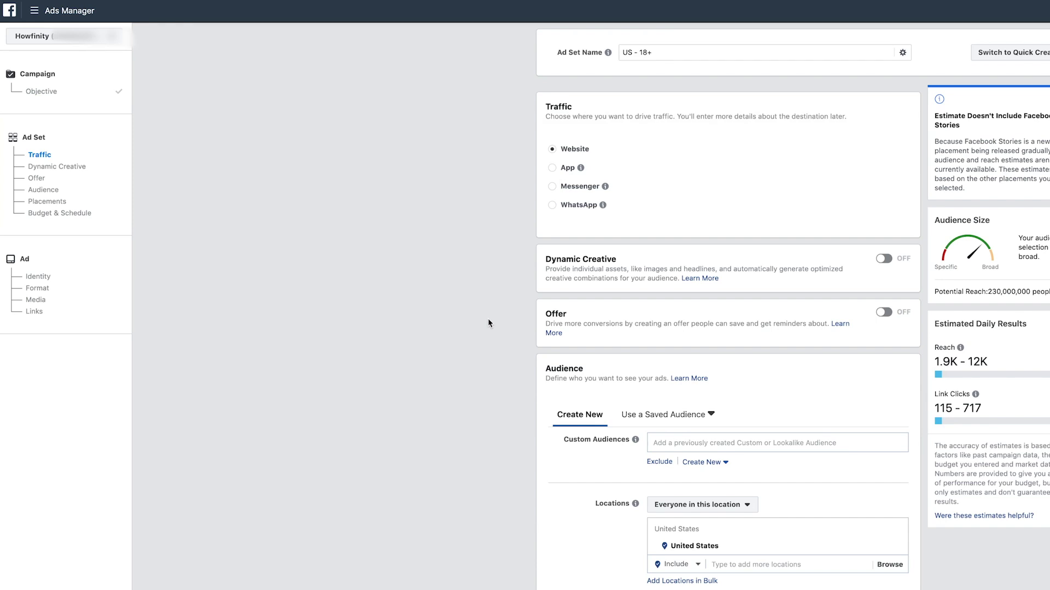
scroll(566, 206, "down", 8)
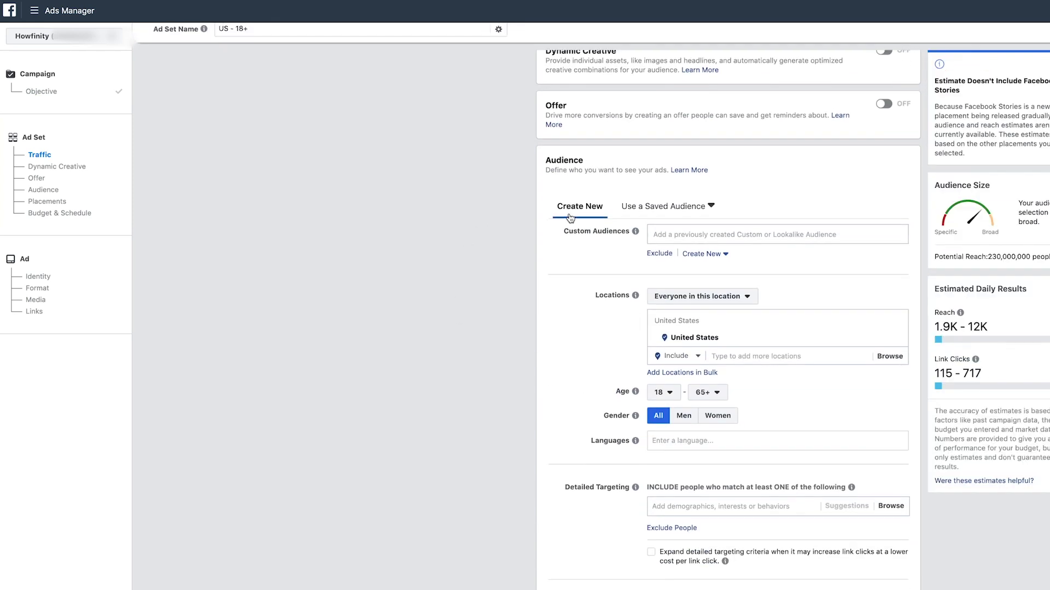
scroll(570, 219, "down", 5)
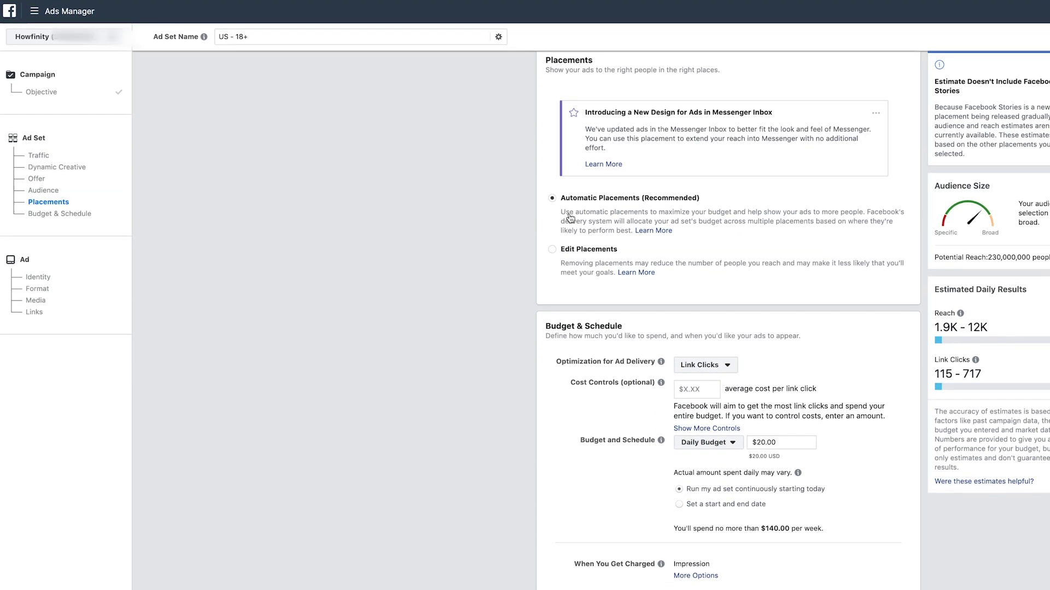
scroll(566, 220, "up", 15)
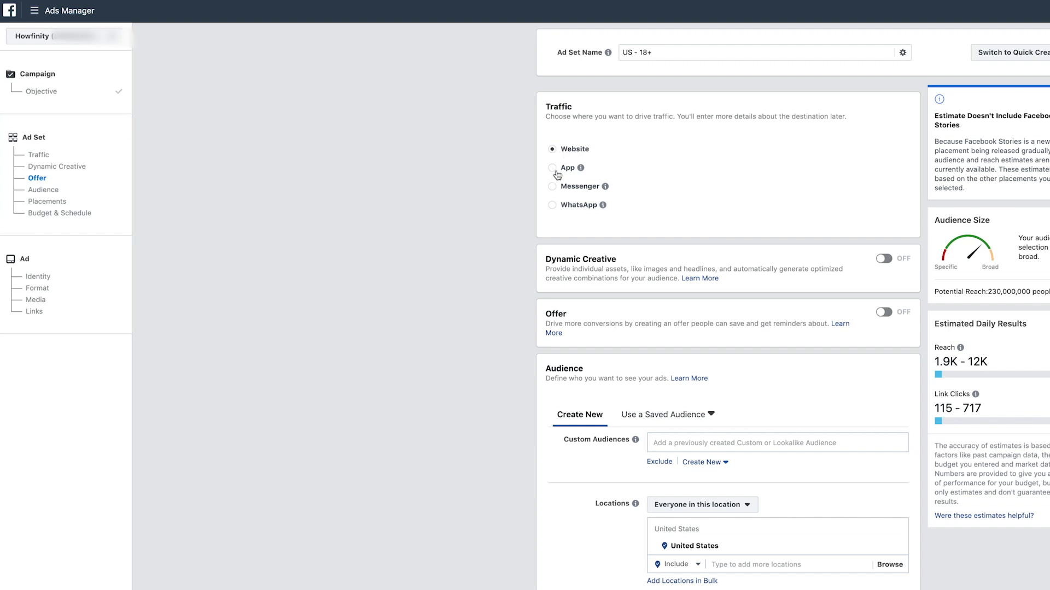
mouse_move(580, 174)
scroll(492, 205, "down", 5)
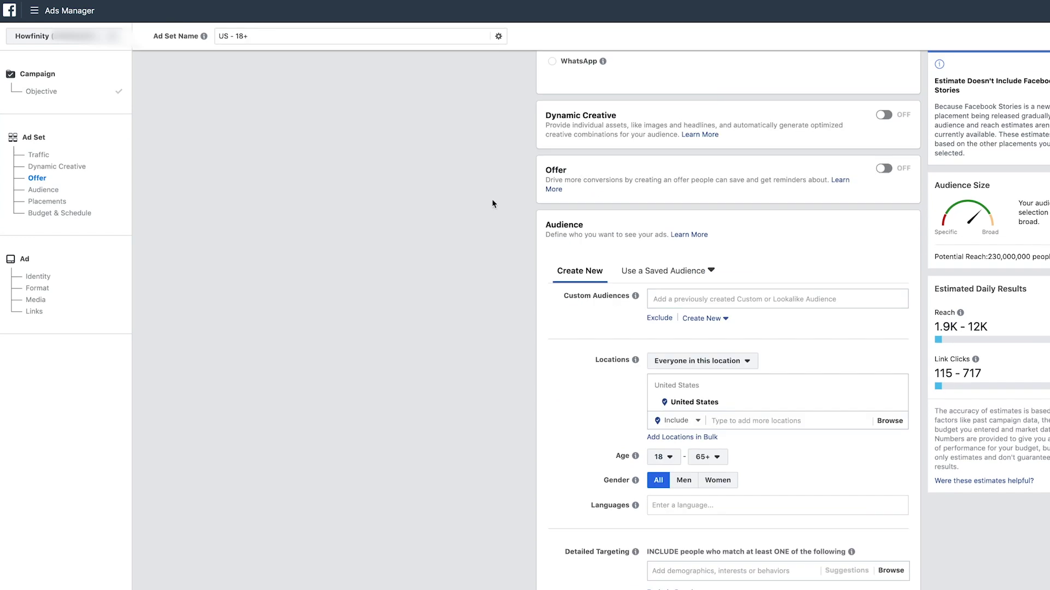
scroll(412, 275, "down", 12)
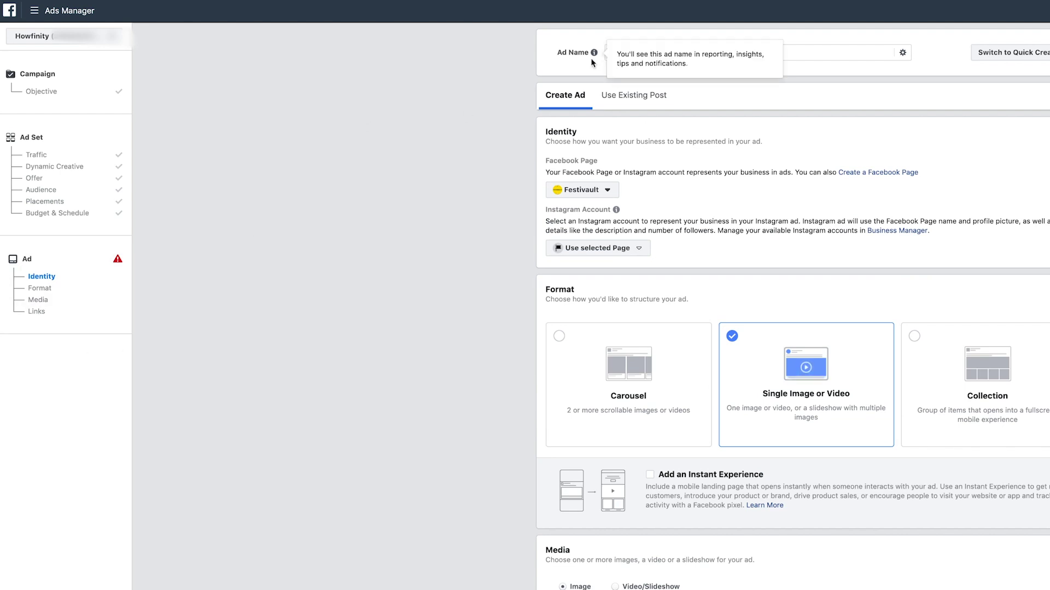
scroll(443, 282, "down", 2)
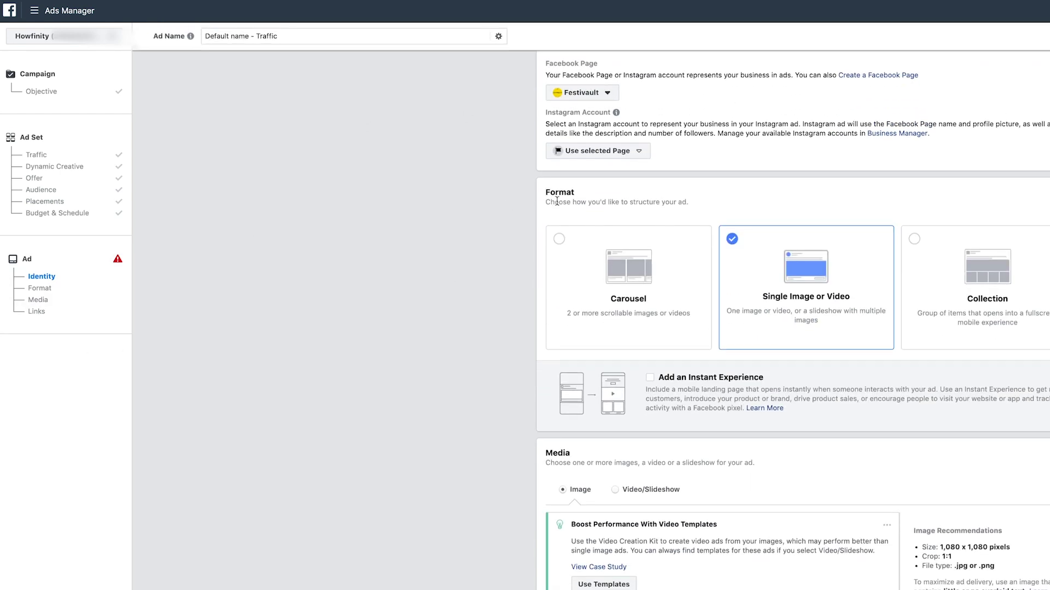
scroll(509, 211, "down", 4)
scroll(441, 393, "down", 12)
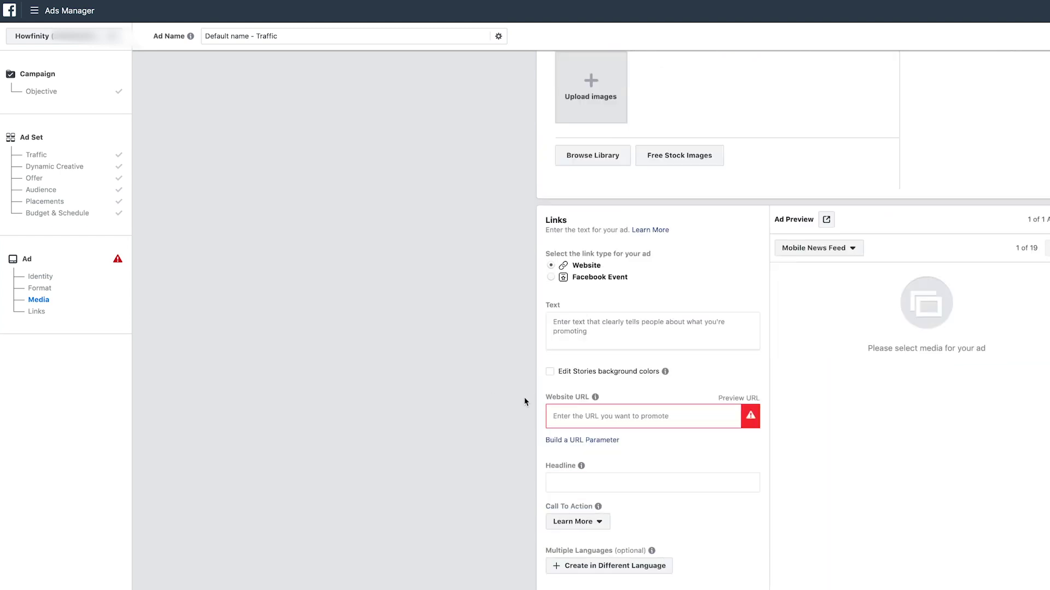
scroll(446, 371, "up", 15)
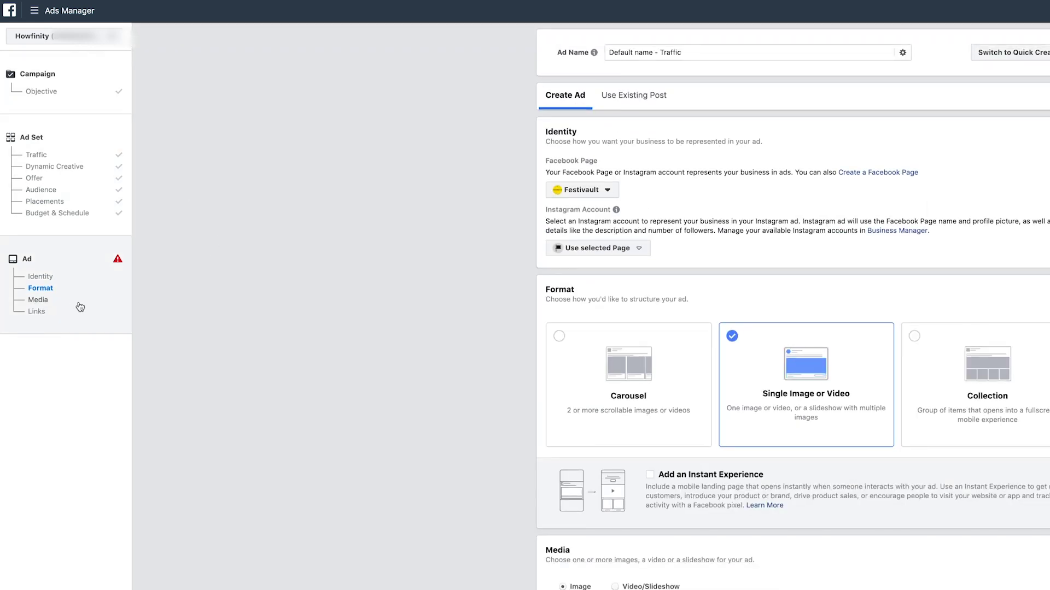
Switch to the personal ad account and browse its Ad Sets, Ads and Account Overview.
left_click(34, 12)
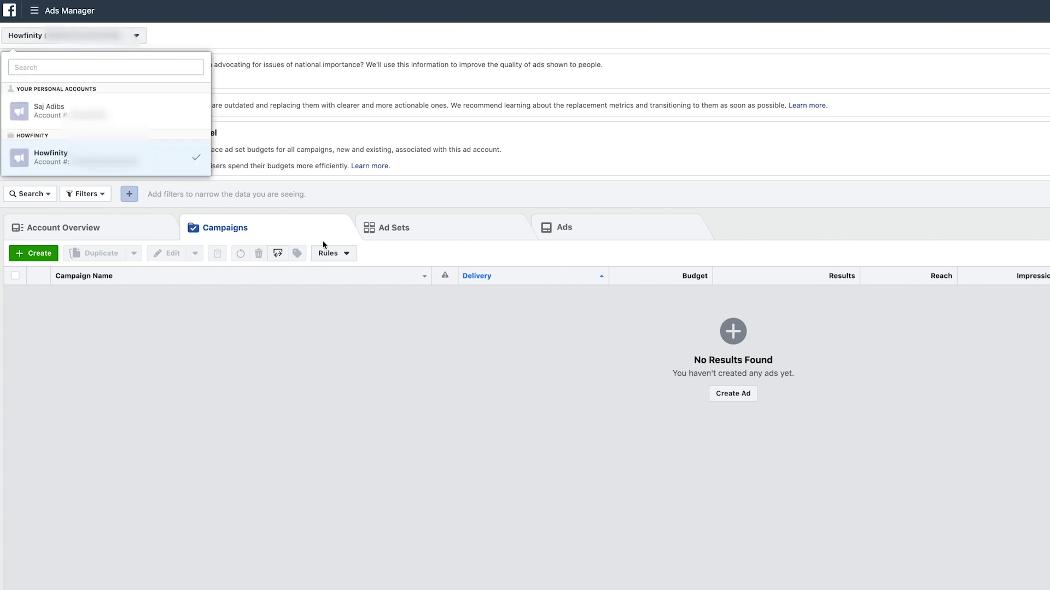
left_click(46, 112)
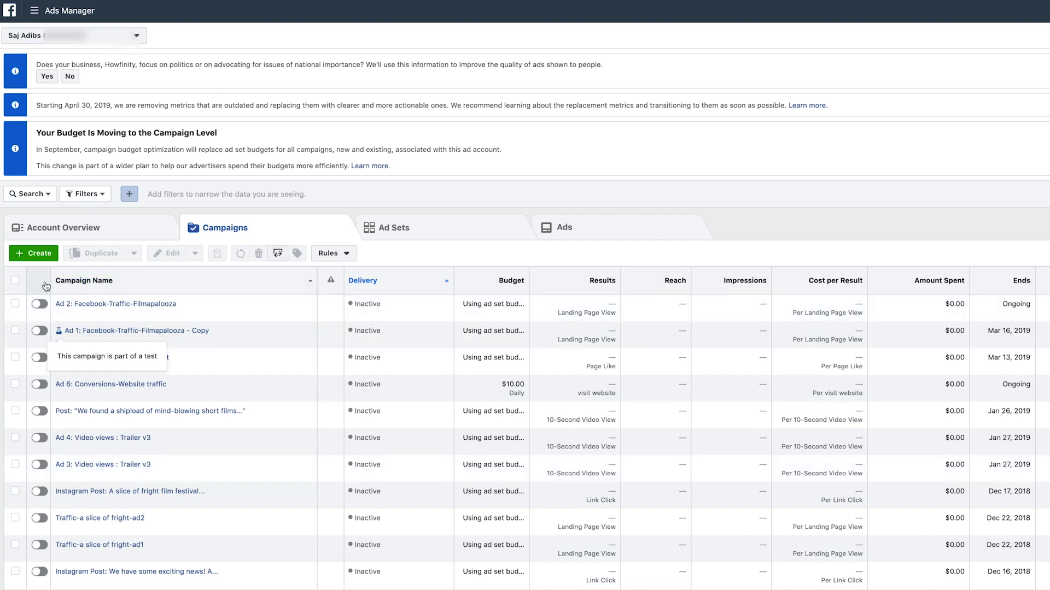
left_click(422, 239)
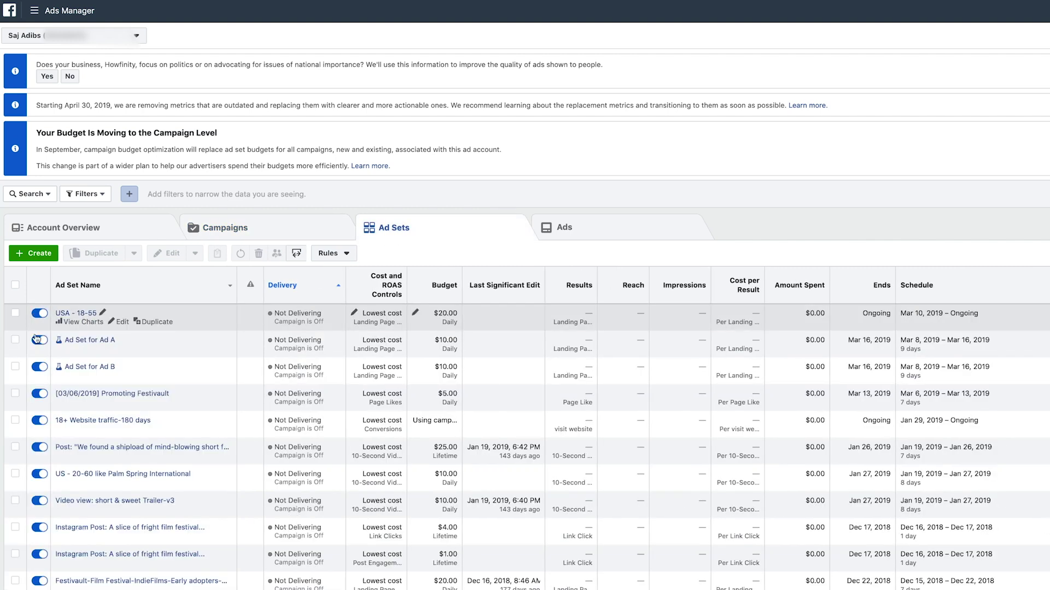
left_click(597, 239)
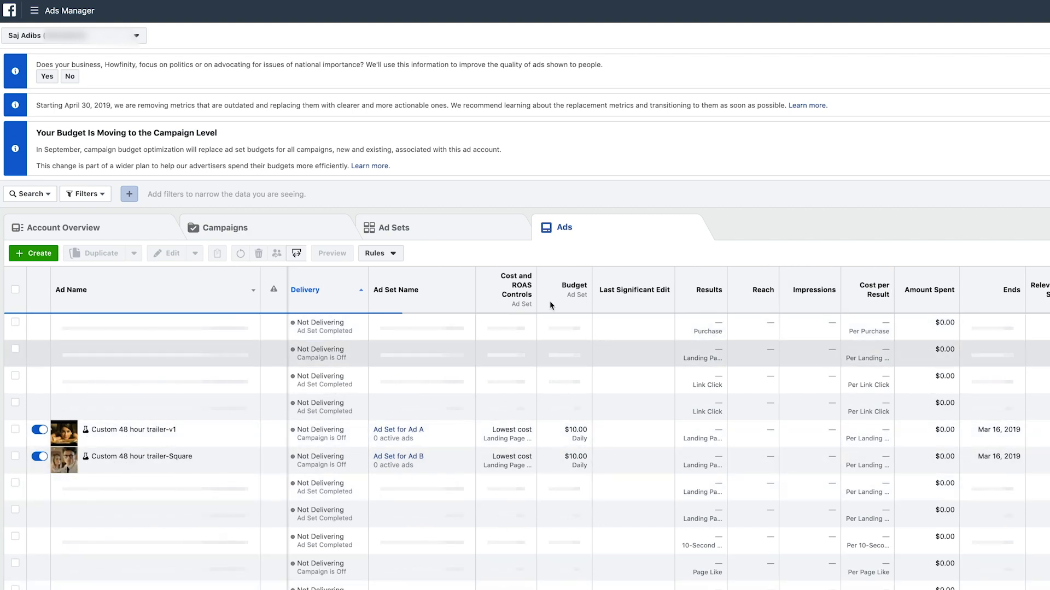
left_click(83, 234)
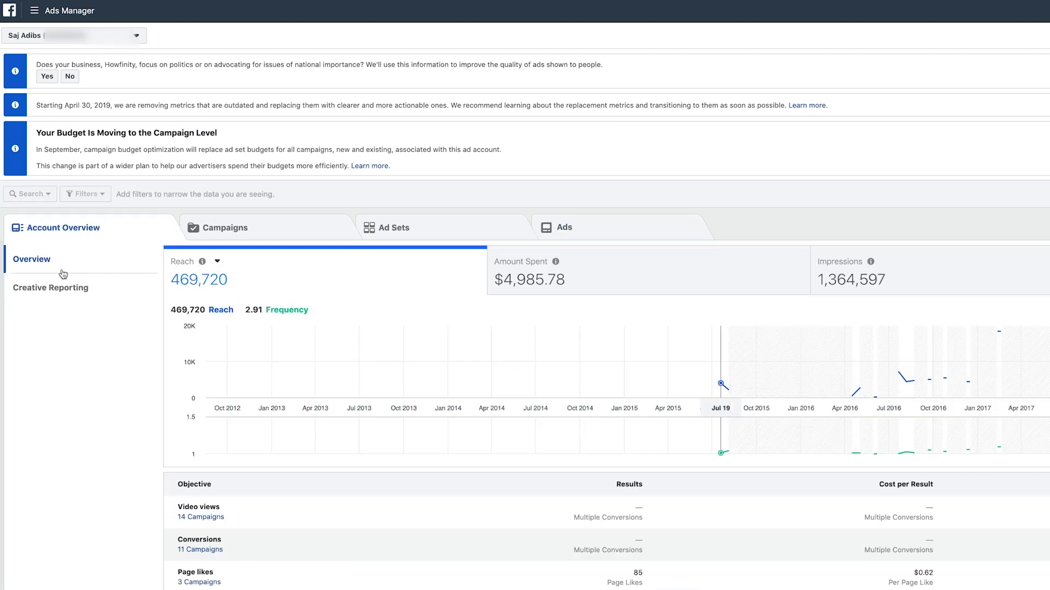
Review the personal account's Creative Reporting and Overview charts, then open its Campaigns tab.
left_click(37, 288)
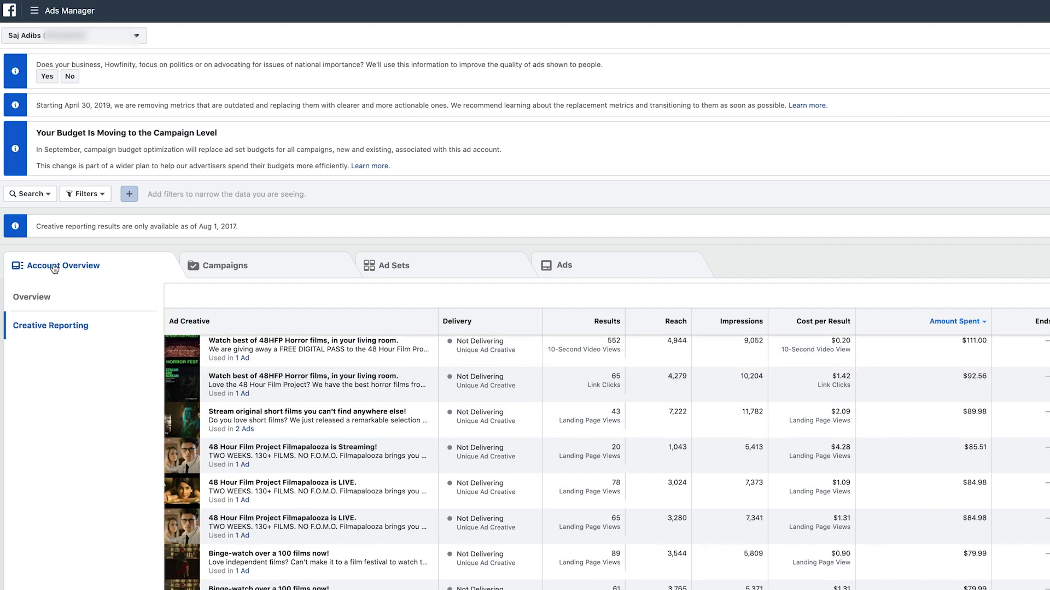
left_click(32, 298)
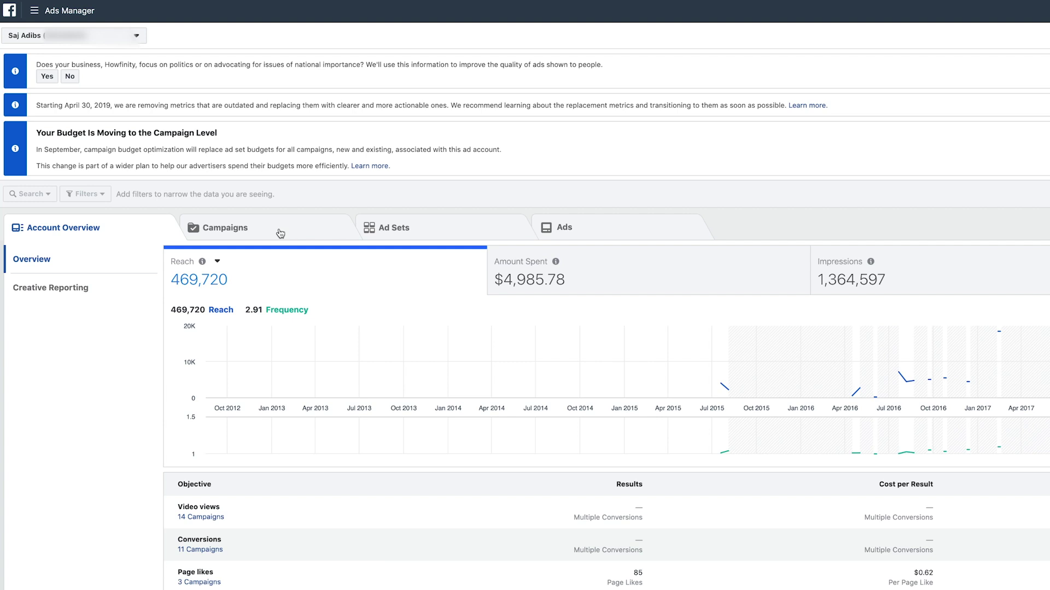
left_click(280, 233)
left_click(280, 234)
left_click(279, 234)
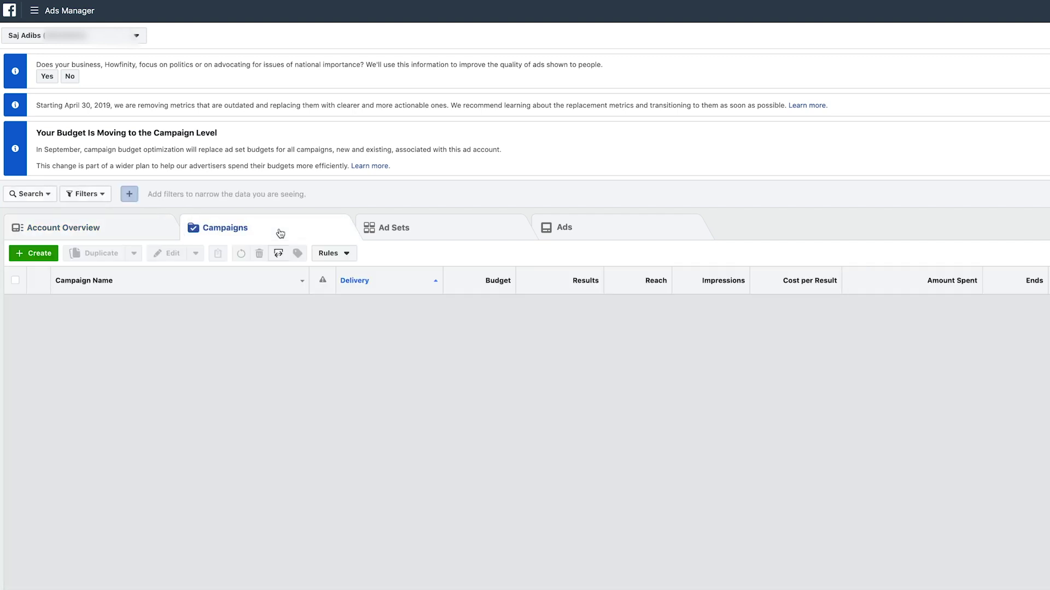